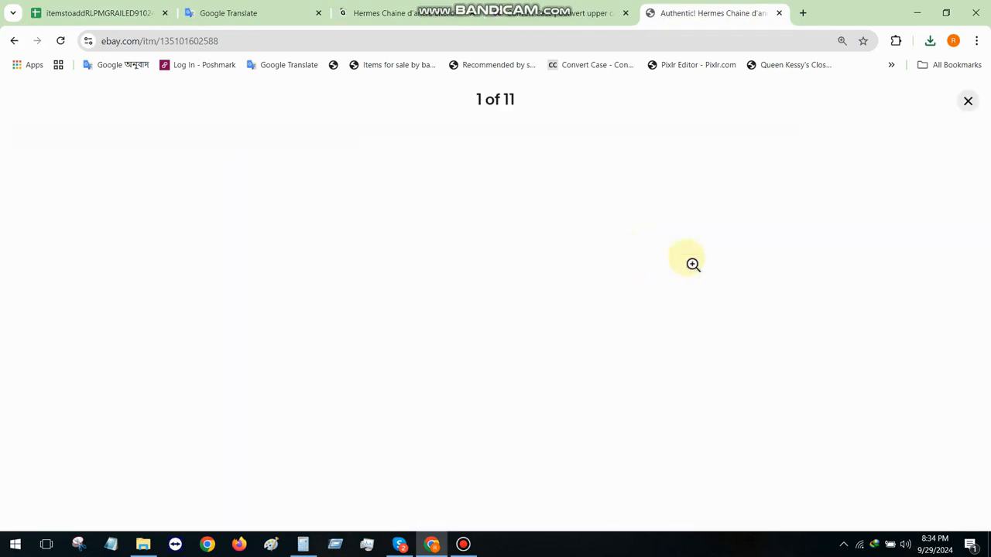
- Save the fourth necklace photo from the gallery as a JPG named 4 in Downloads, replacing the existing file
click(879, 333)
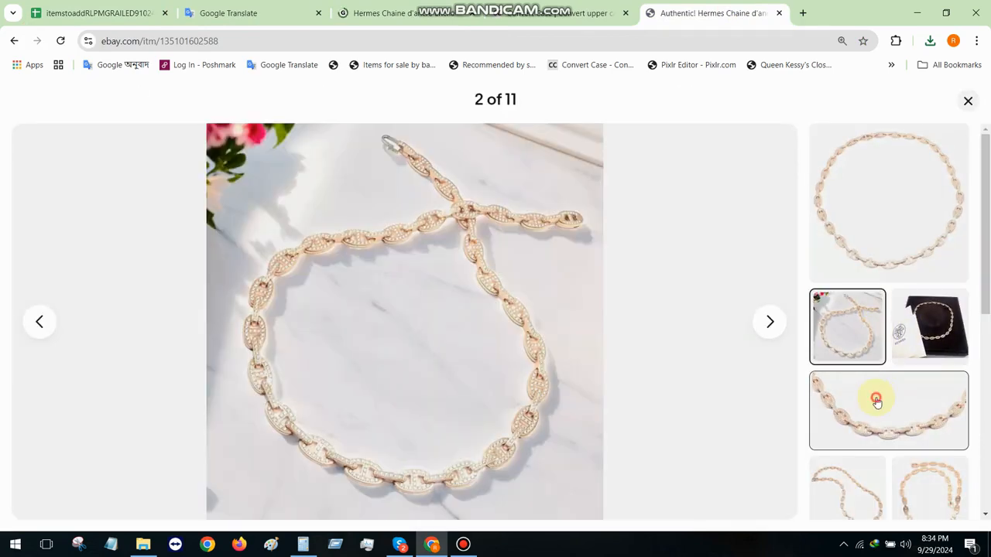
click(875, 398)
right_click(279, 186)
mouse_move(409, 325)
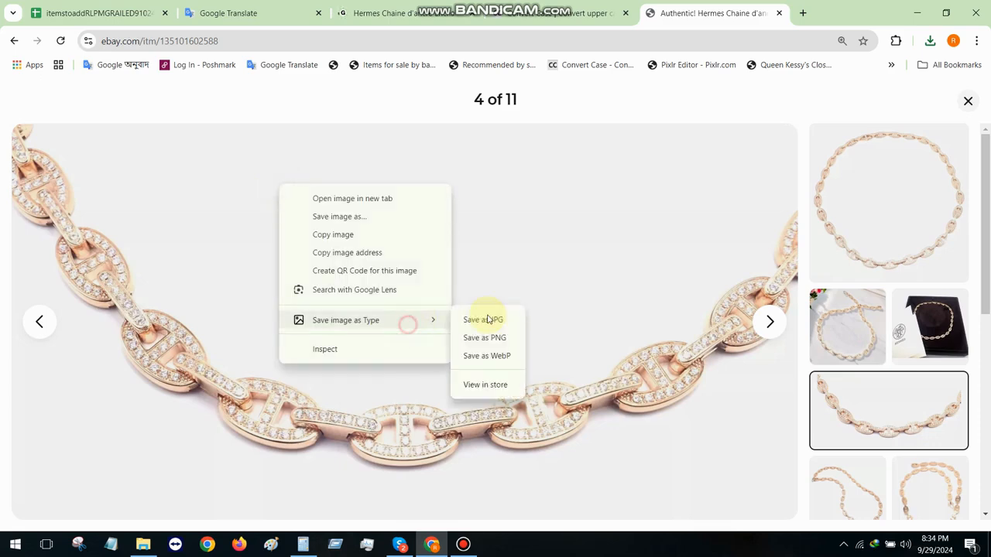
click(490, 320)
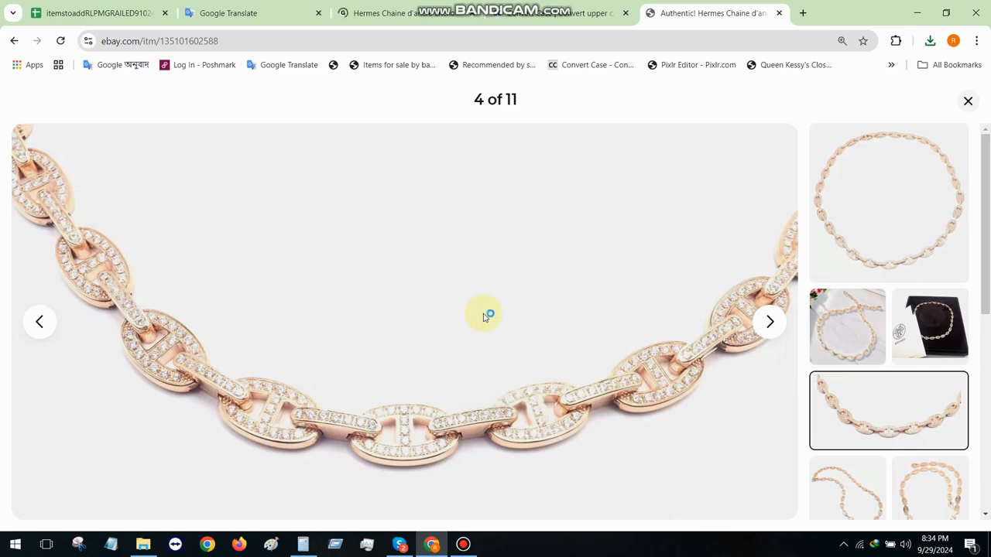
double_click(251, 201)
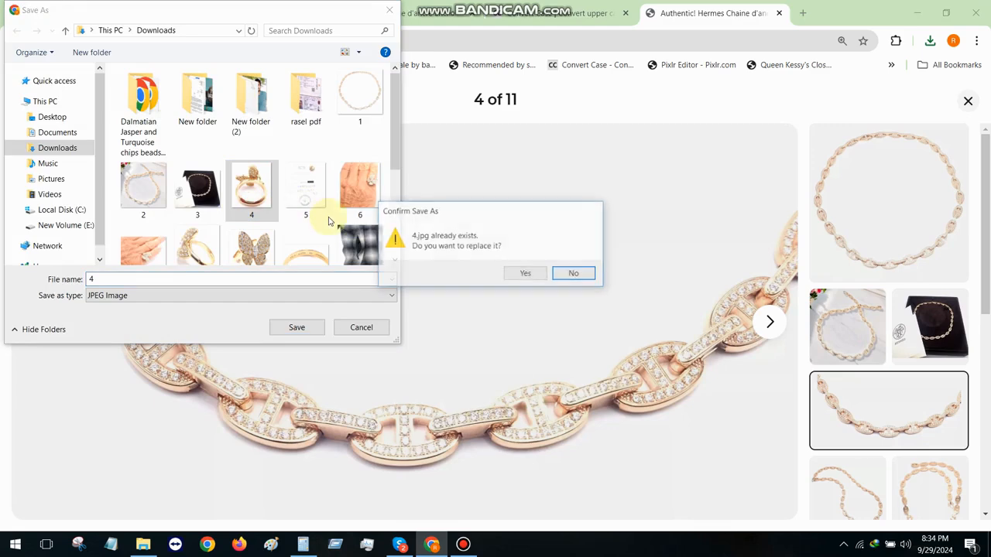
click(513, 274)
- Save the fifth necklace photo as a JPG named 5 in Downloads, overwriting the existing file
scroll(937, 411, down, 2)
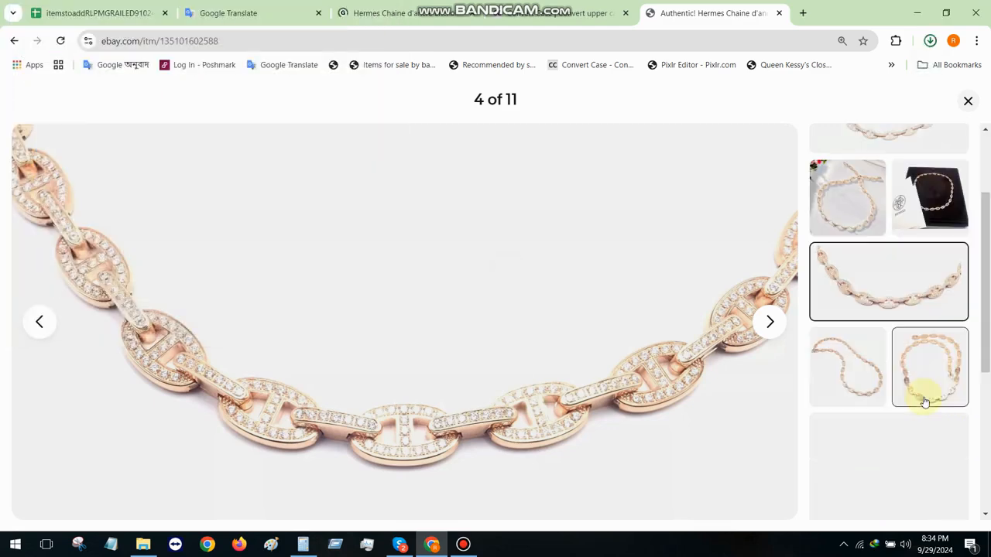
click(861, 360)
right_click(405, 223)
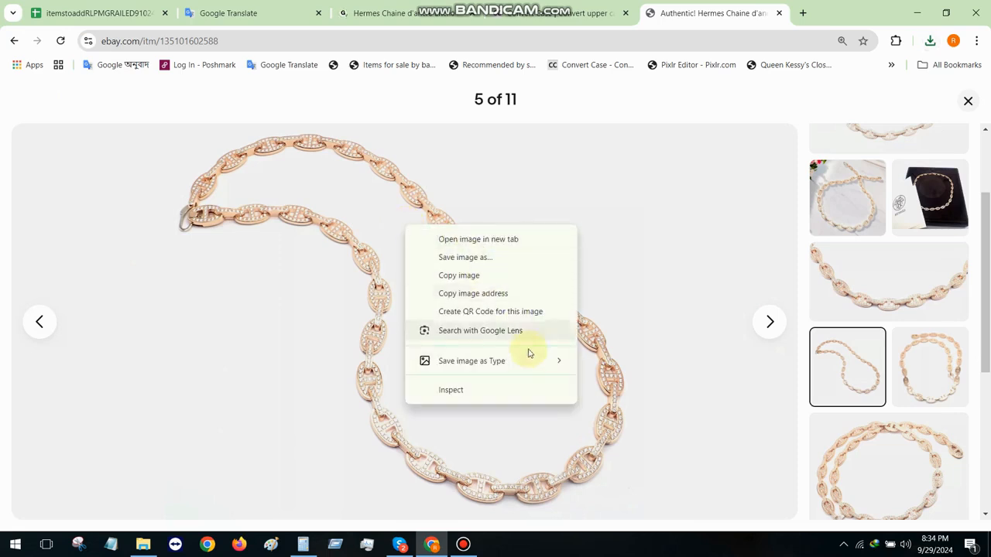
mouse_move(529, 360)
click(591, 361)
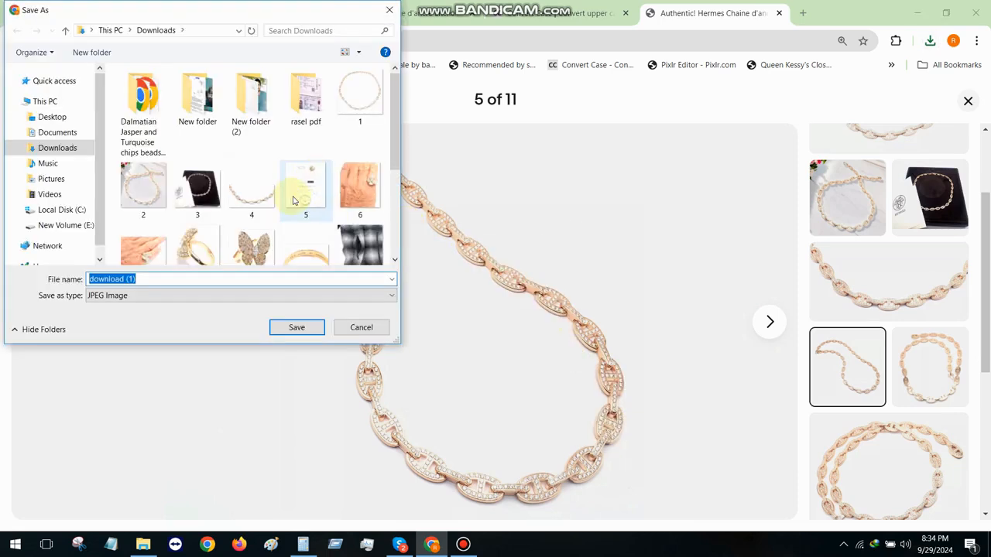
double_click(304, 200)
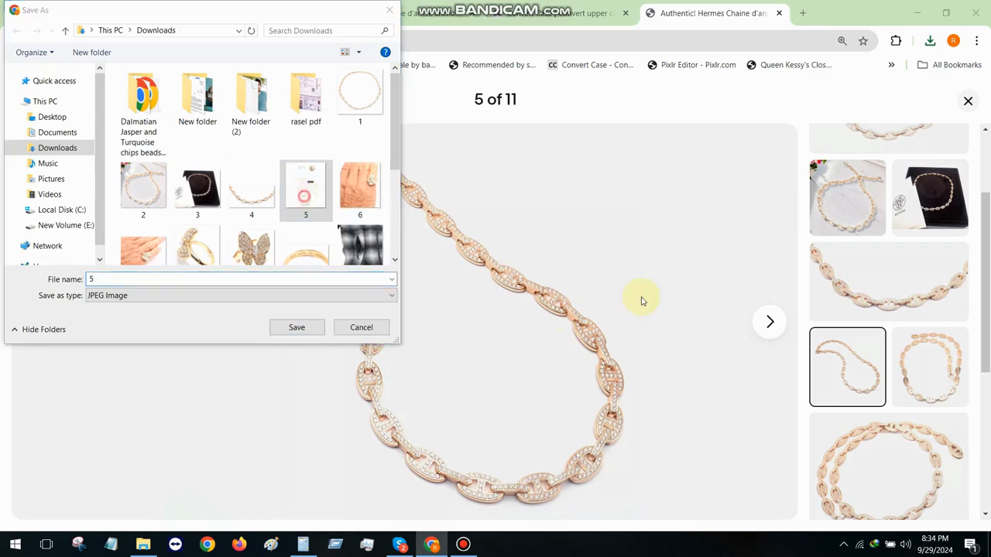
click(525, 277)
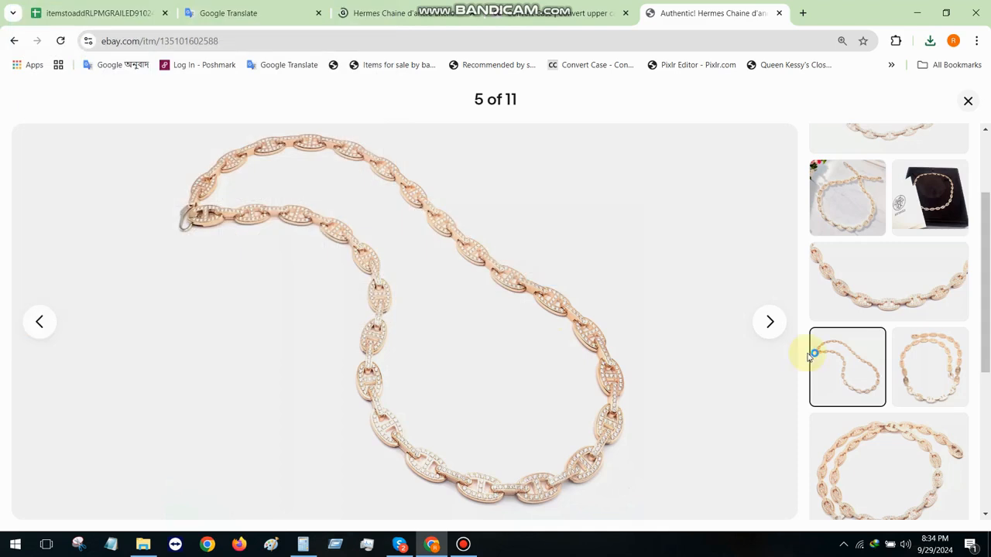
- Save the sixth necklace photo as a JPG named 6 in Downloads, overwriting the existing file
click(926, 362)
right_click(345, 222)
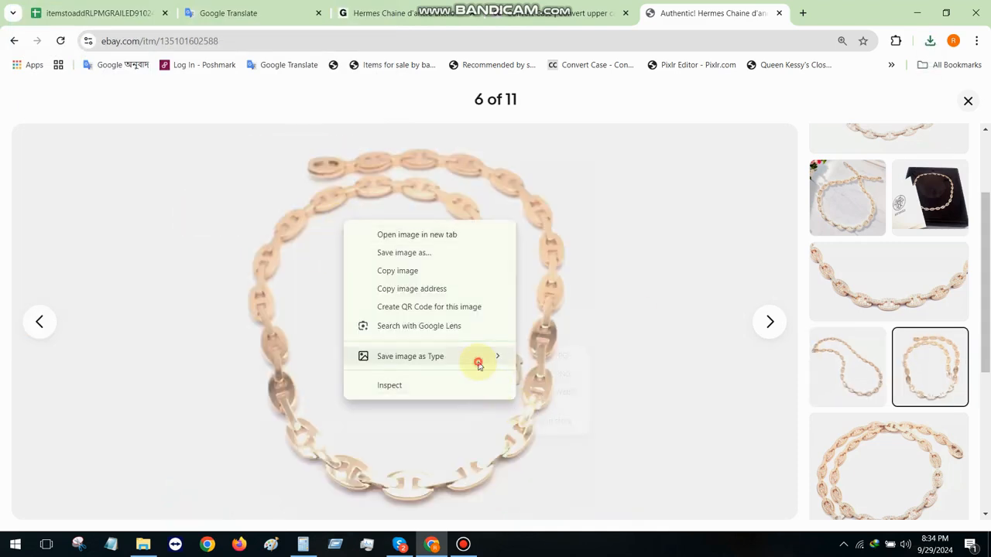
mouse_move(478, 357)
click(565, 356)
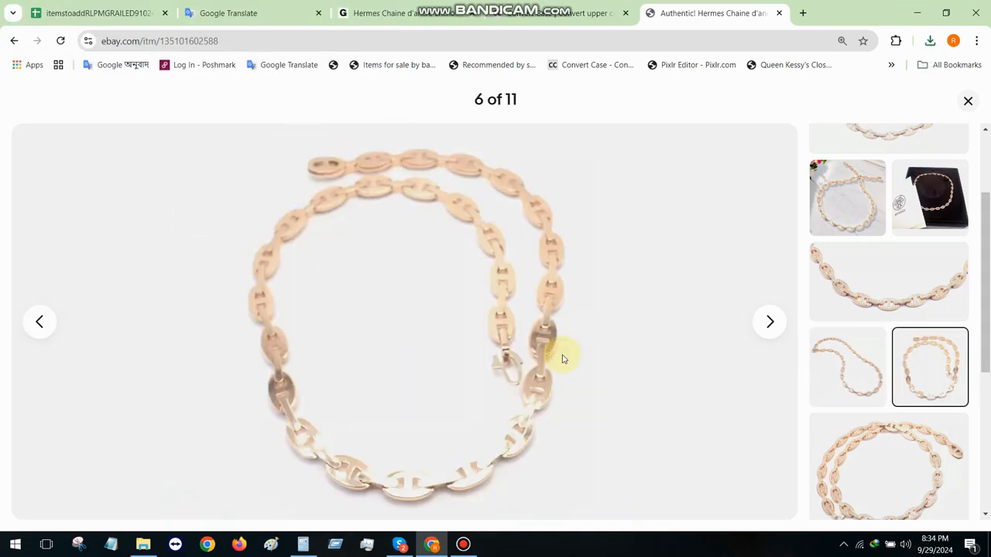
double_click(359, 186)
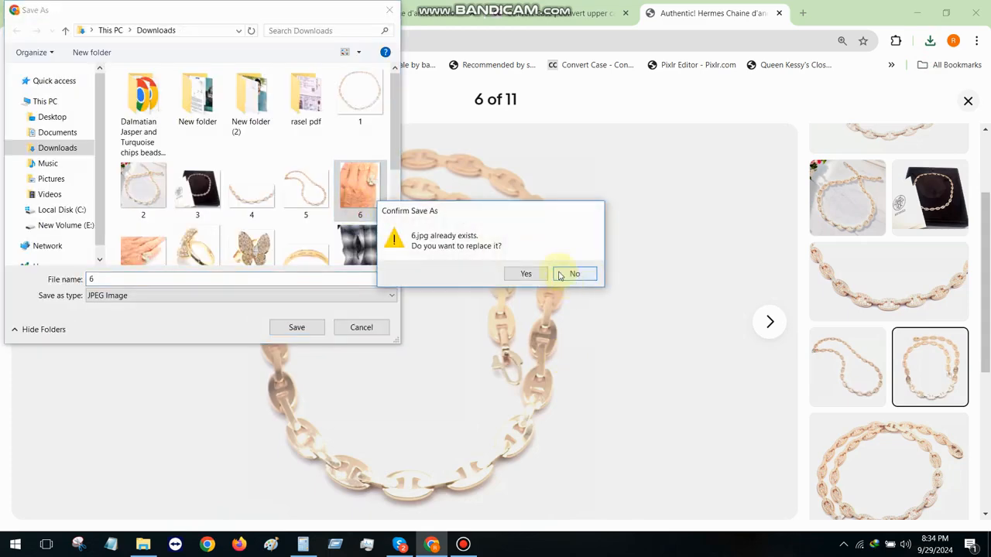
click(528, 274)
- Save the seventh necklace photo as a JPG named 7 in Downloads, overwriting the existing file
click(924, 453)
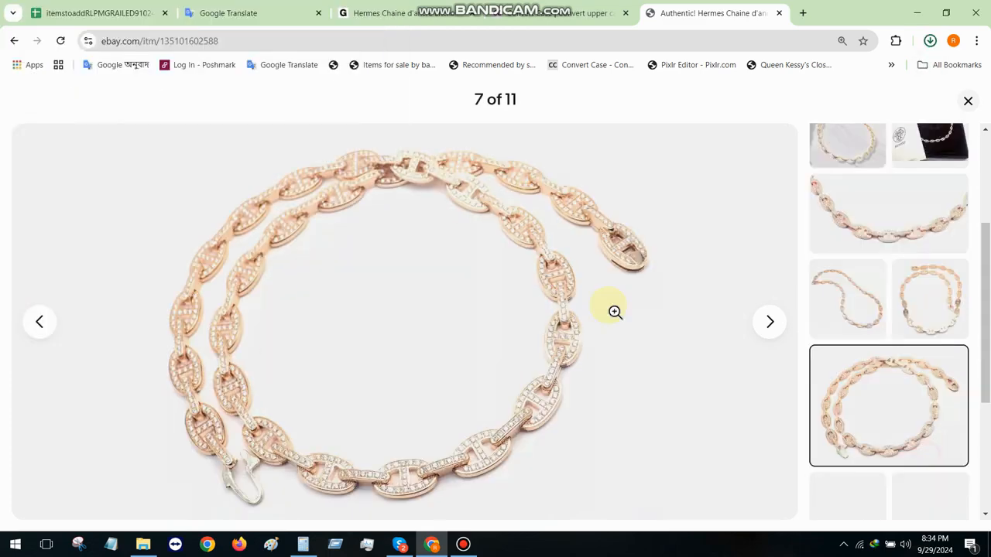
right_click(408, 224)
mouse_move(524, 358)
click(632, 362)
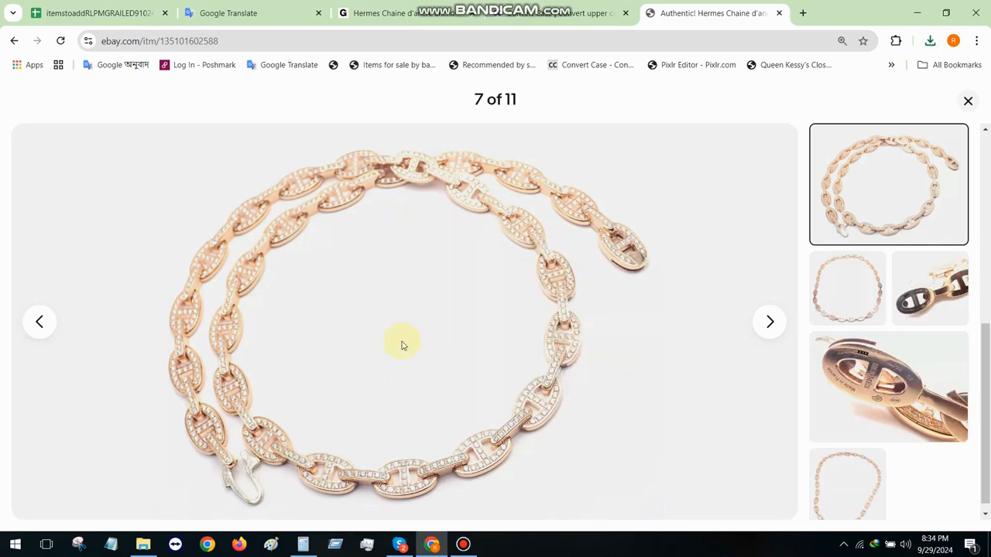
double_click(143, 241)
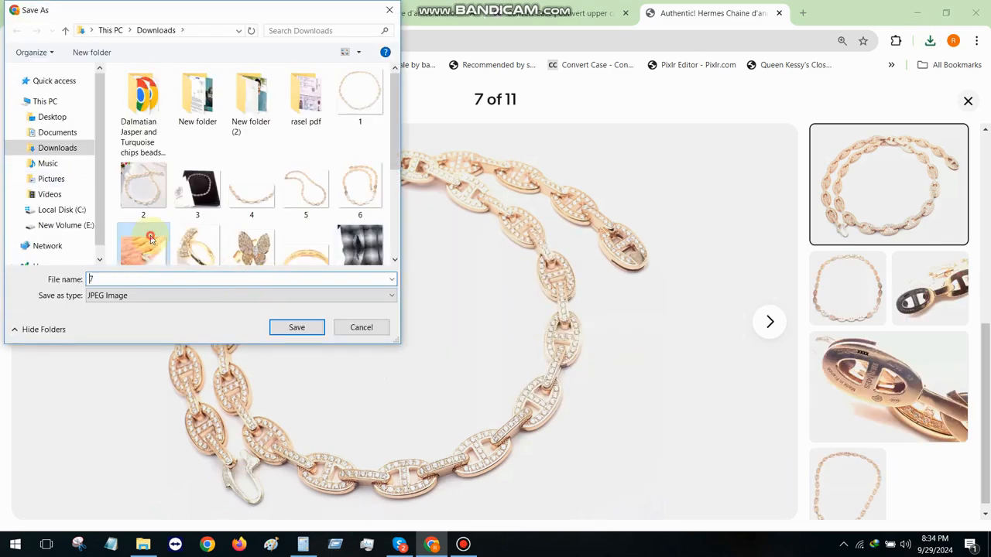
click(526, 274)
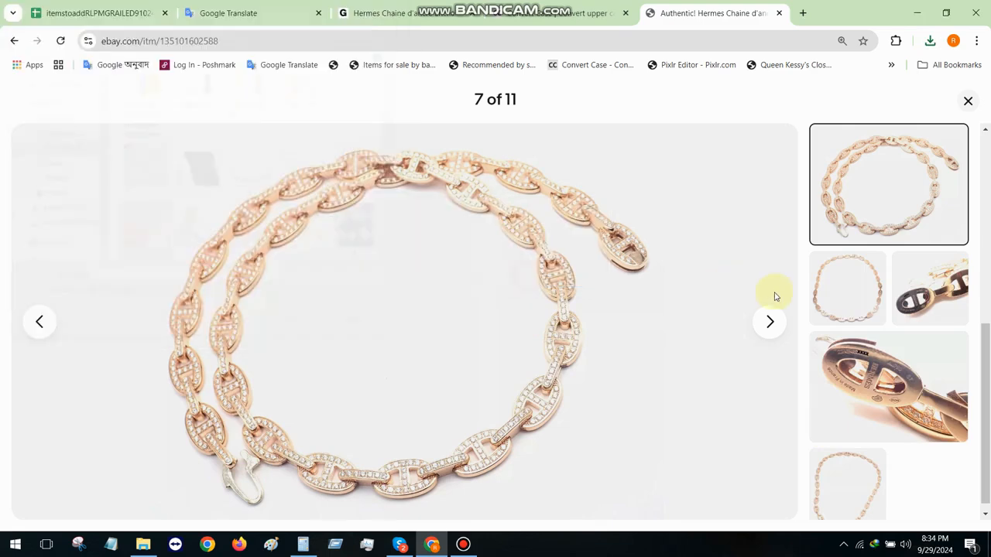
- Save the eighth necklace photo as a JPG named 8 in Downloads, overwriting the existing file
click(836, 285)
right_click(447, 257)
mouse_move(586, 396)
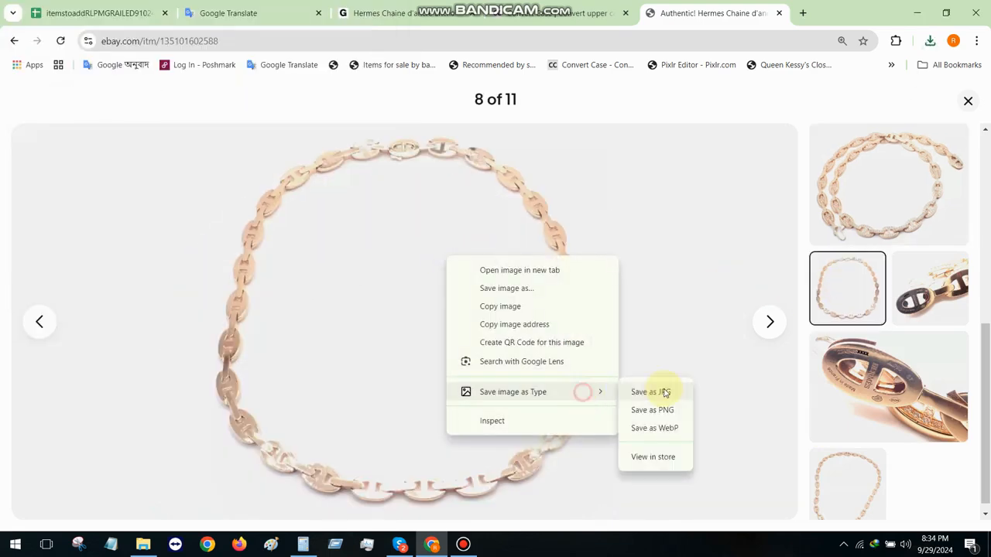
click(666, 393)
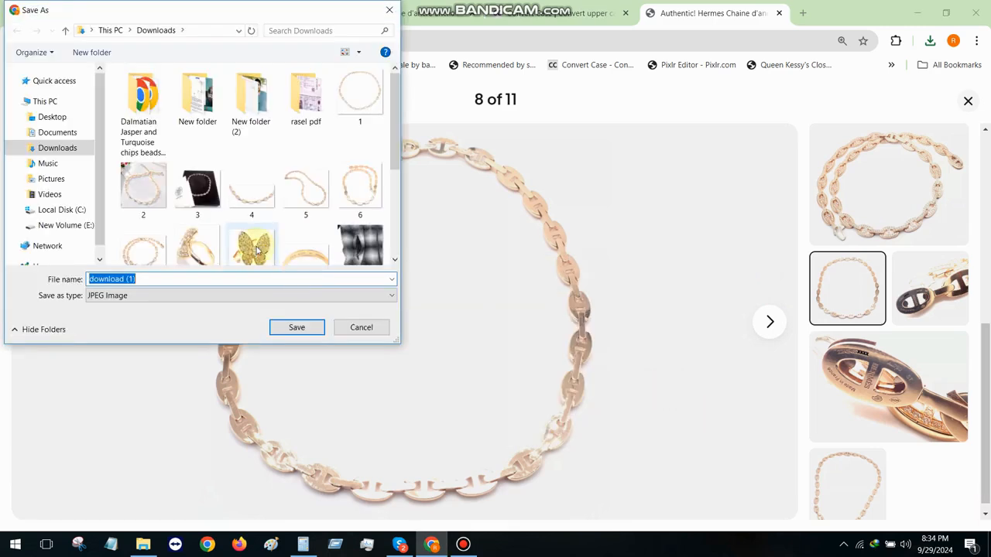
double_click(194, 238)
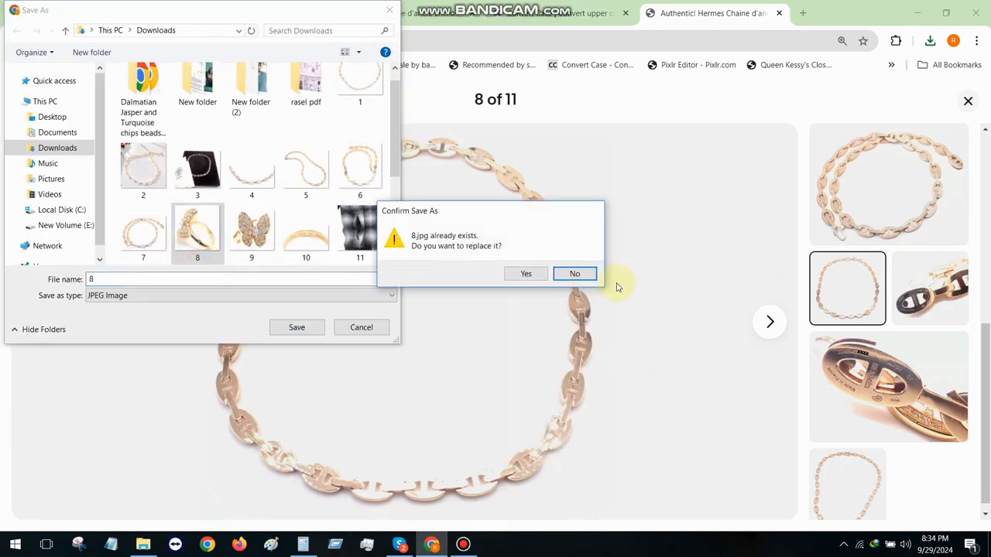
click(519, 274)
- Save the ninth photo, the clasp close-up, as a JPG named 9 in Downloads, overwriting the existing file
click(926, 312)
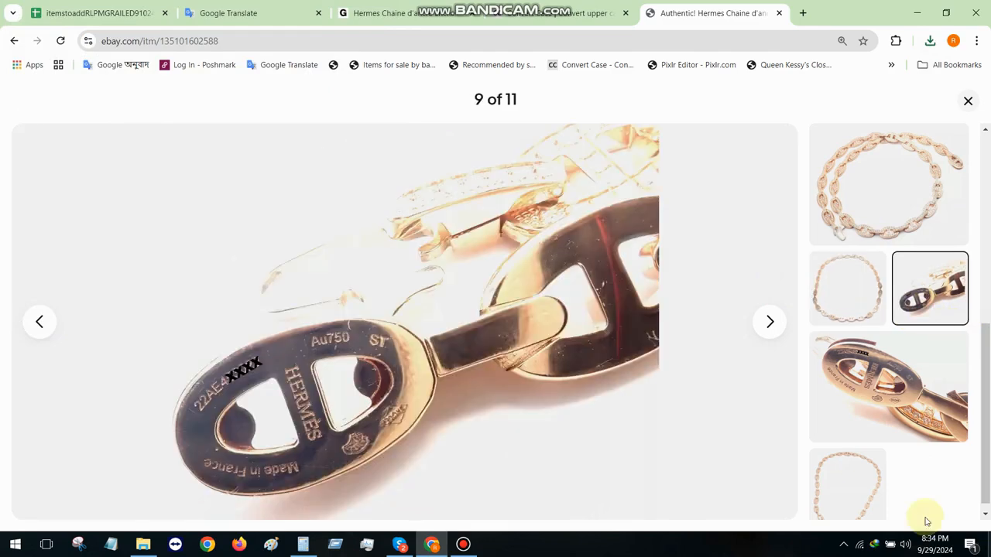
right_click(447, 224)
mouse_move(568, 359)
click(641, 360)
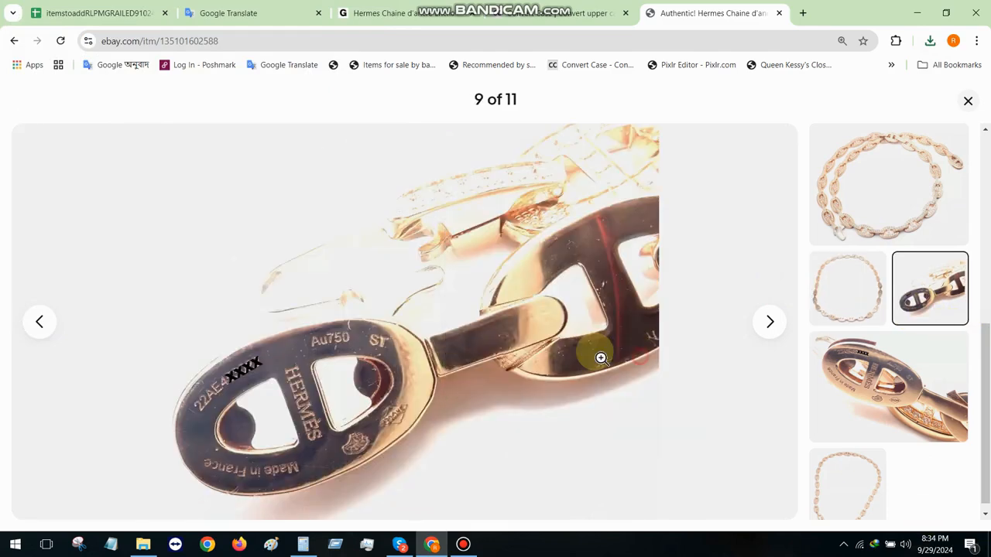
text(9)
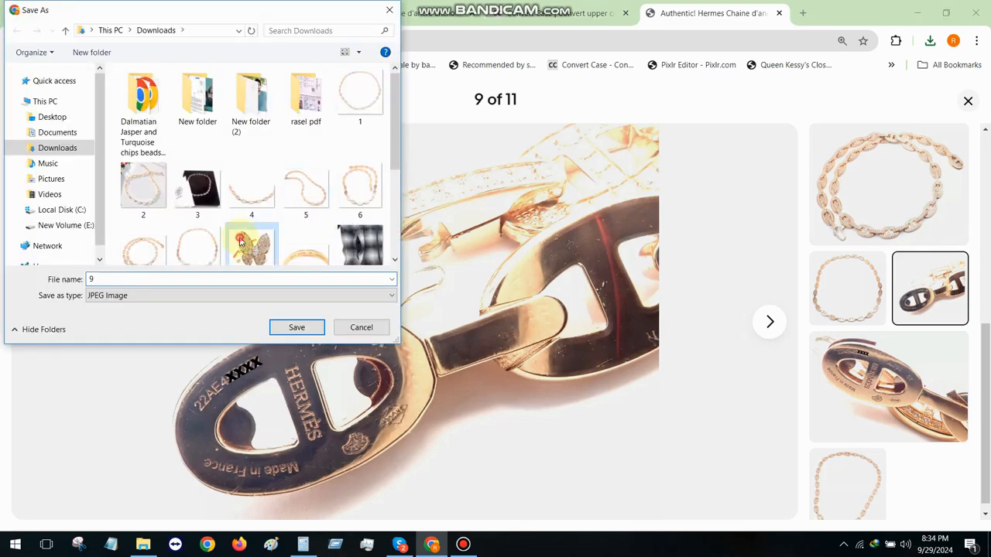
key(Return)
click(526, 275)
- Save the tenth photo, the engraved link close-up, as a JPG named 10 in Downloads, overwriting the existing file
click(870, 359)
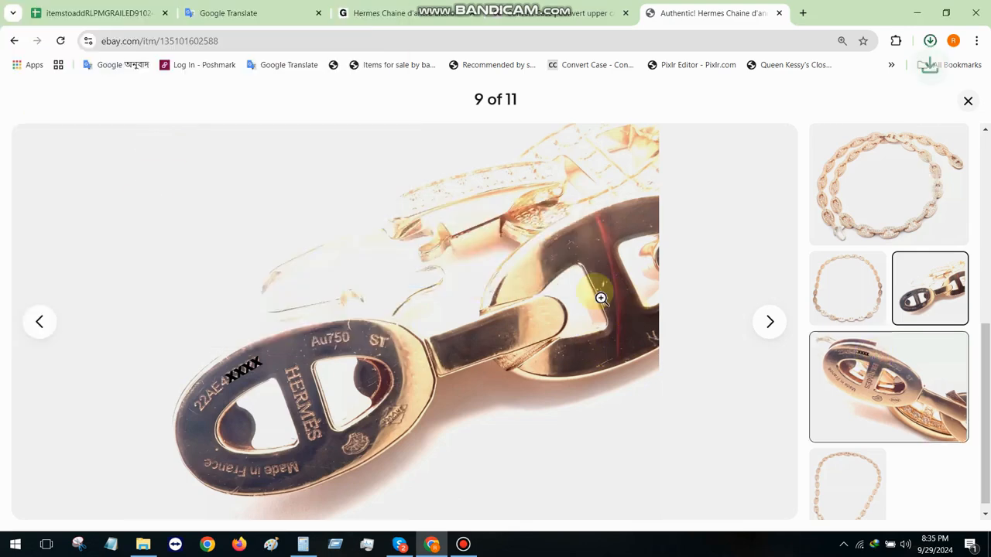
right_click(489, 226)
mouse_move(612, 362)
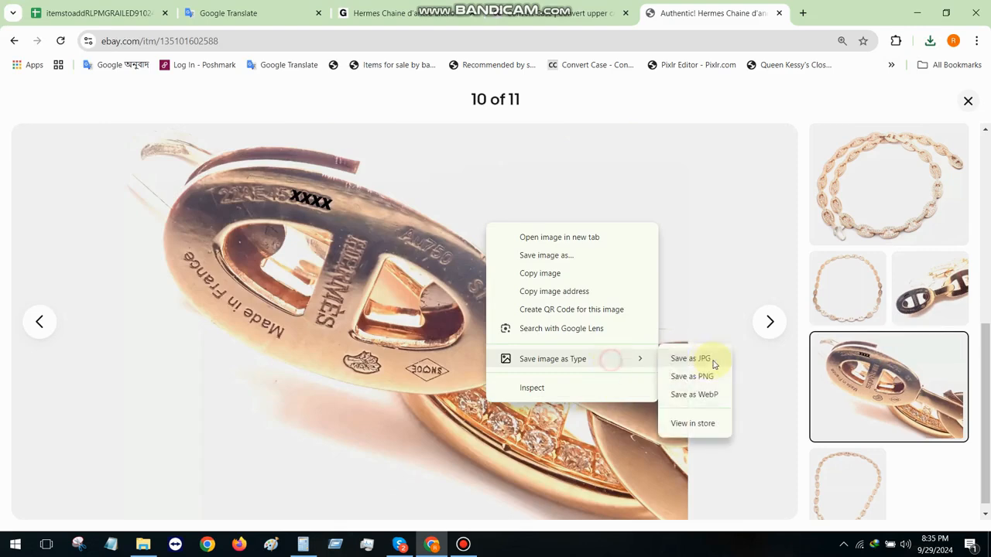
click(711, 359)
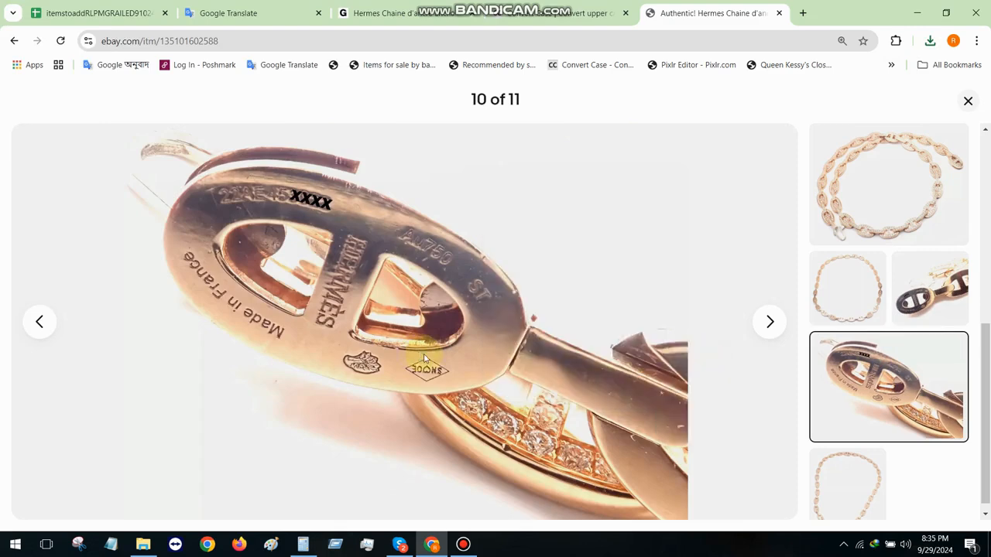
text(10)
key(Return)
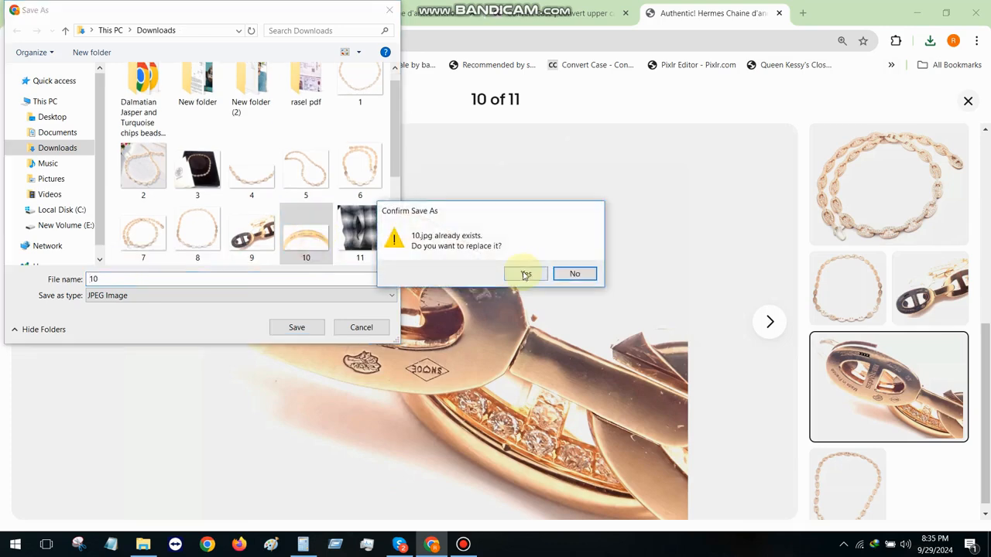
click(526, 274)
- Save the eleventh necklace photo as a JPG named 11 in Downloads, overwriting the existing file, and close the photo gallery
click(846, 480)
right_click(545, 312)
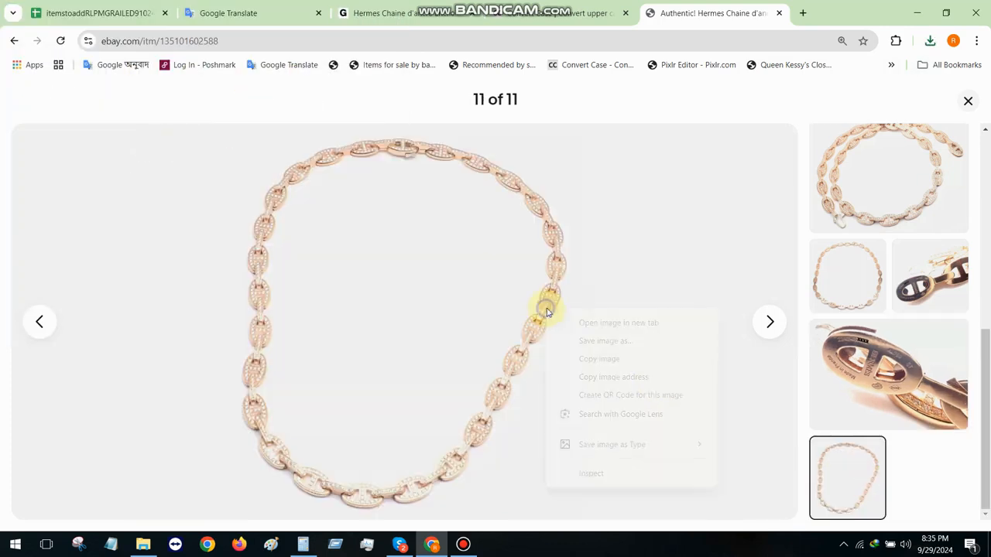
mouse_move(676, 453)
click(726, 446)
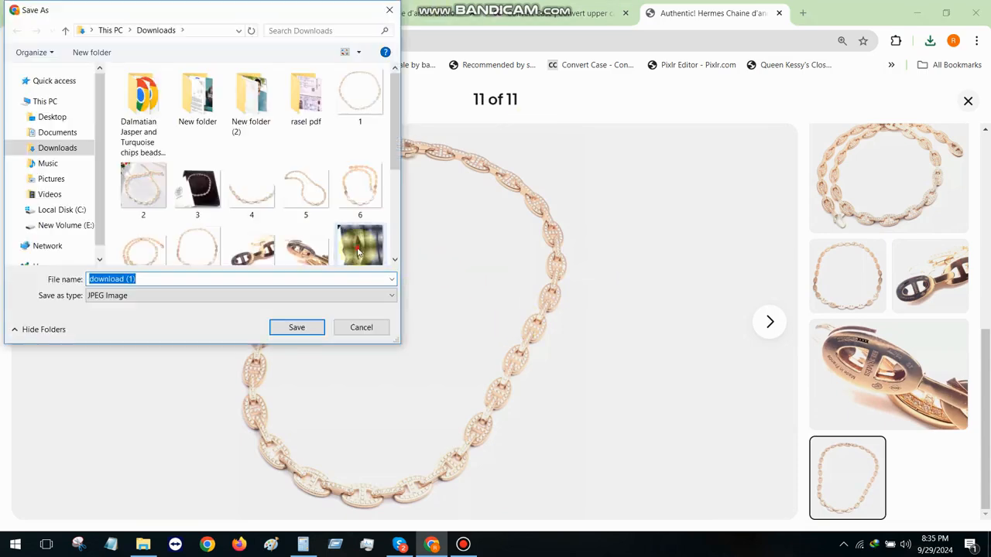
double_click(360, 232)
click(571, 275)
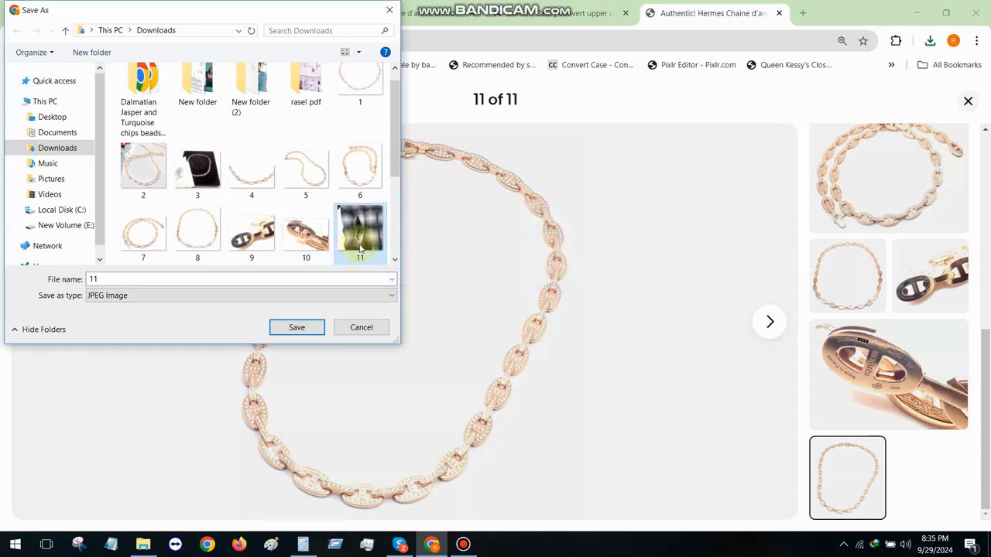
double_click(358, 241)
click(530, 277)
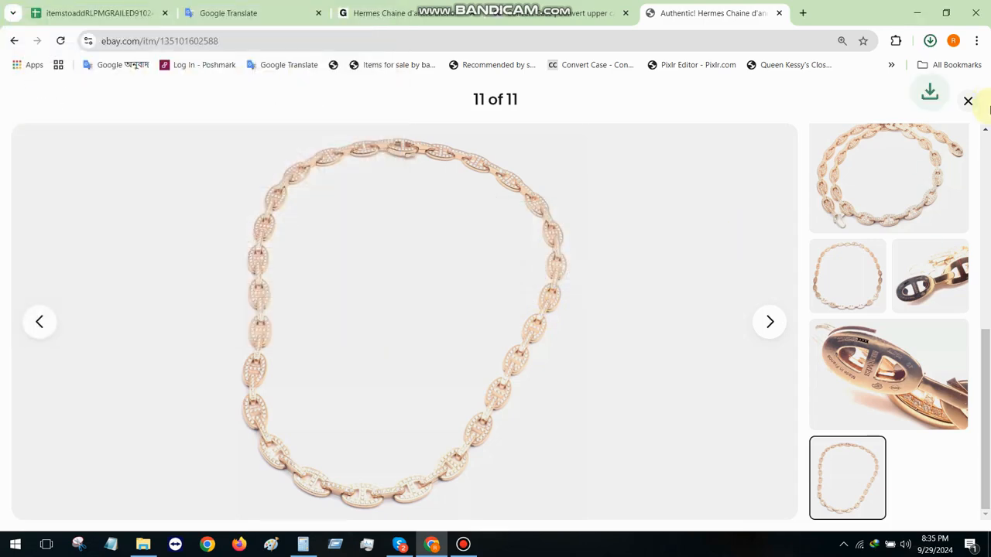
key(Escape)
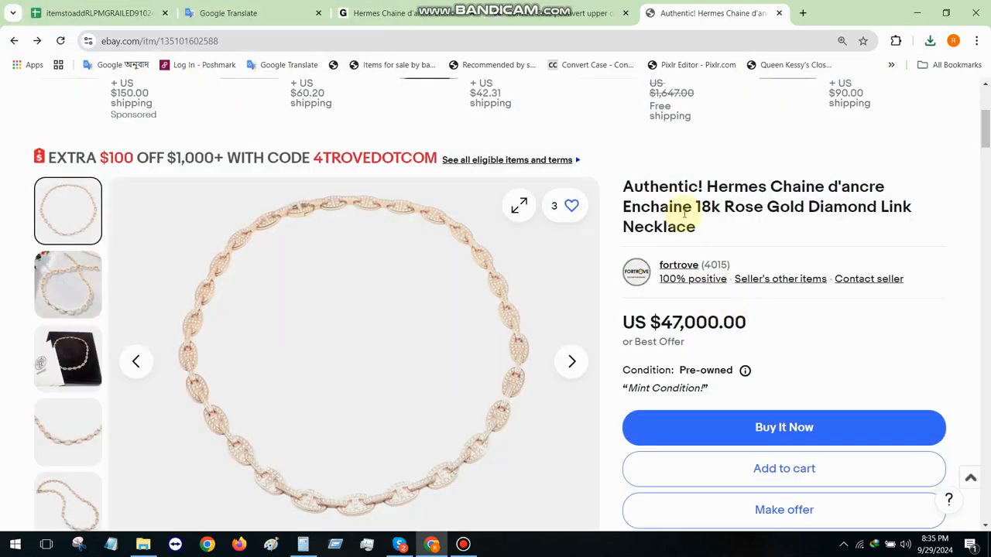
- Switch to Grailed and start a new listing from the seller's For Sale page
click(385, 6)
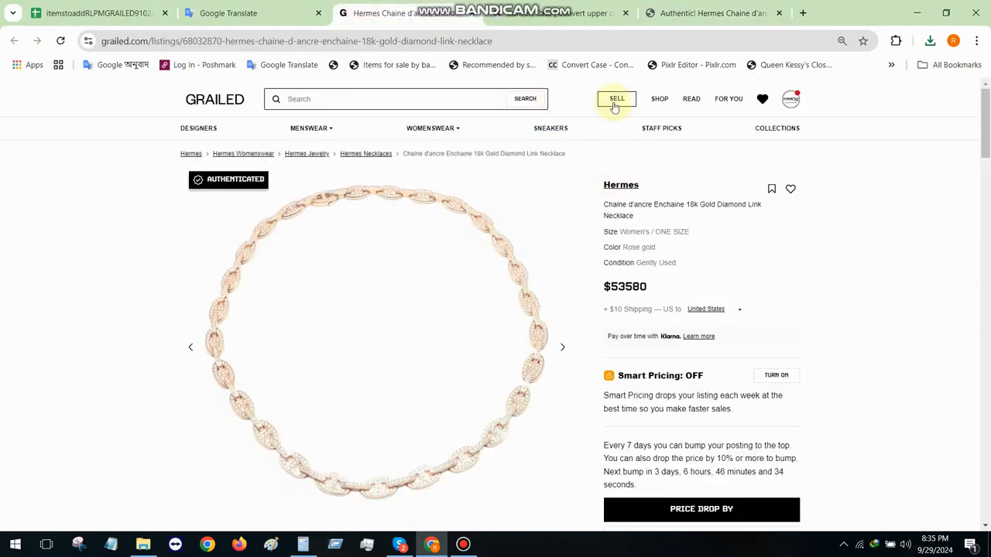
click(615, 105)
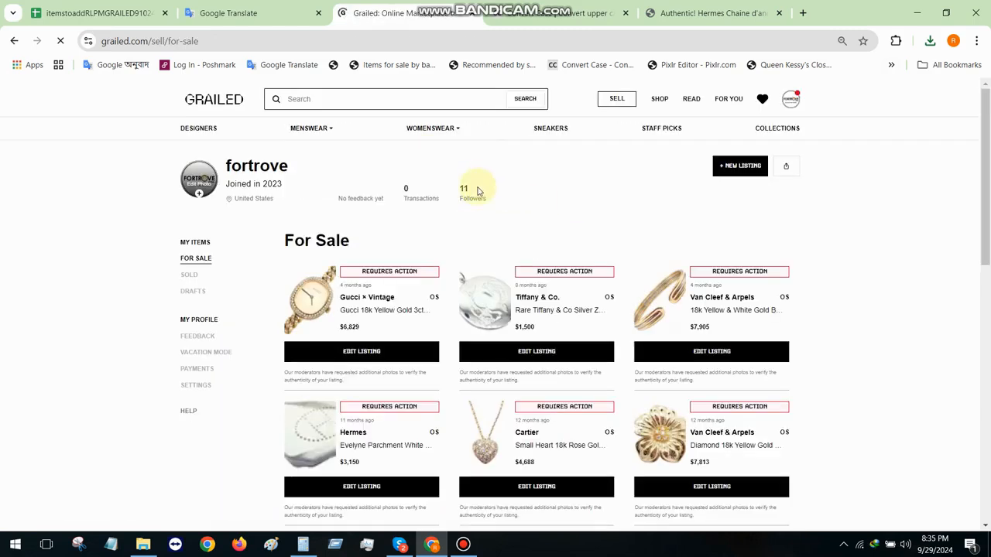
click(713, 172)
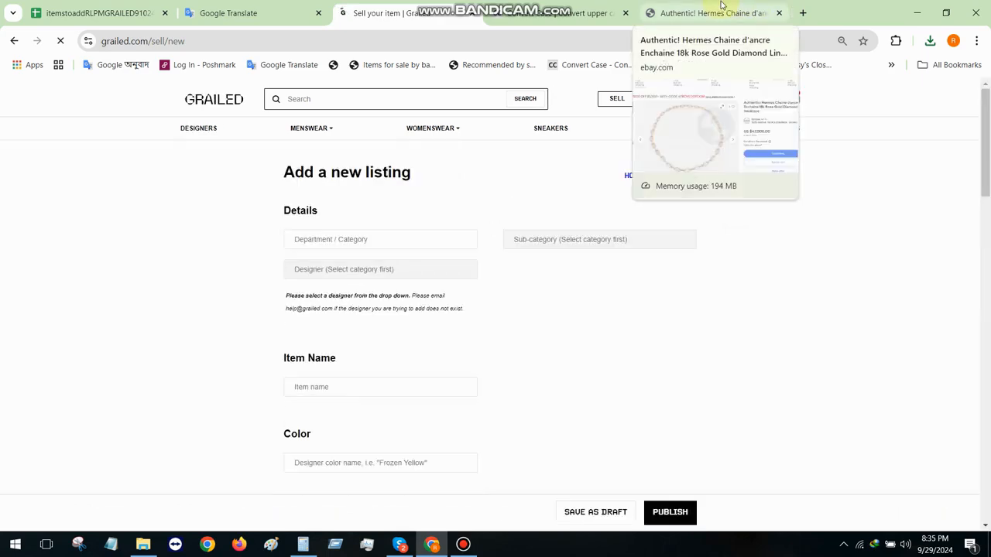
- Set the Grailed listing's category to Womenswear / Jewelry with the sub-category Necklaces, after glancing at the eBay listing
click(720, 10)
scroll(531, 212, down, 5)
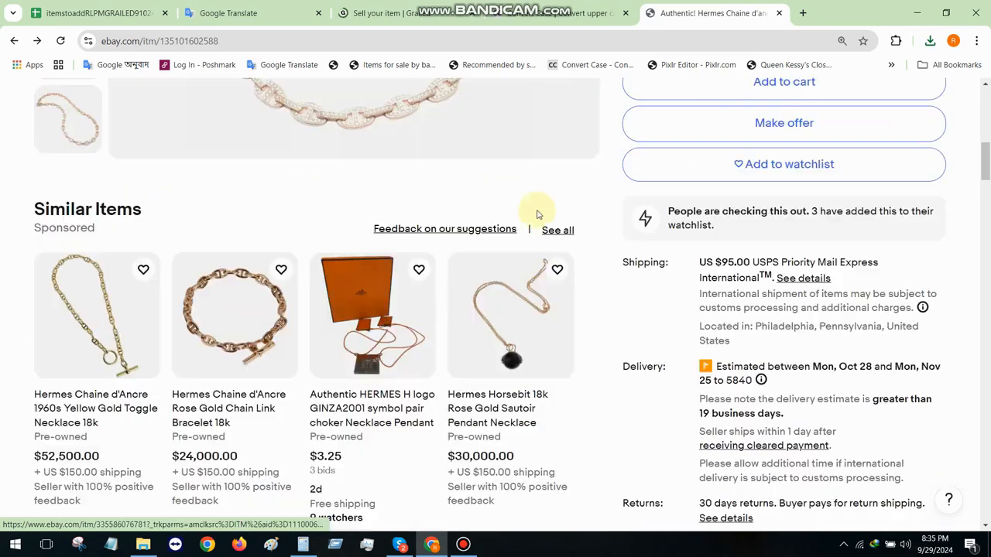
click(375, 13)
click(329, 245)
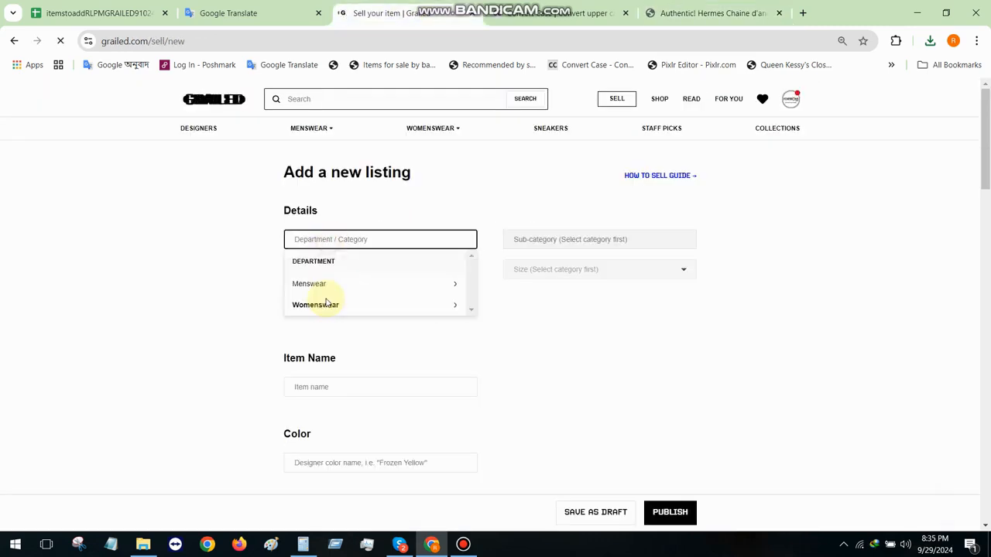
click(325, 302)
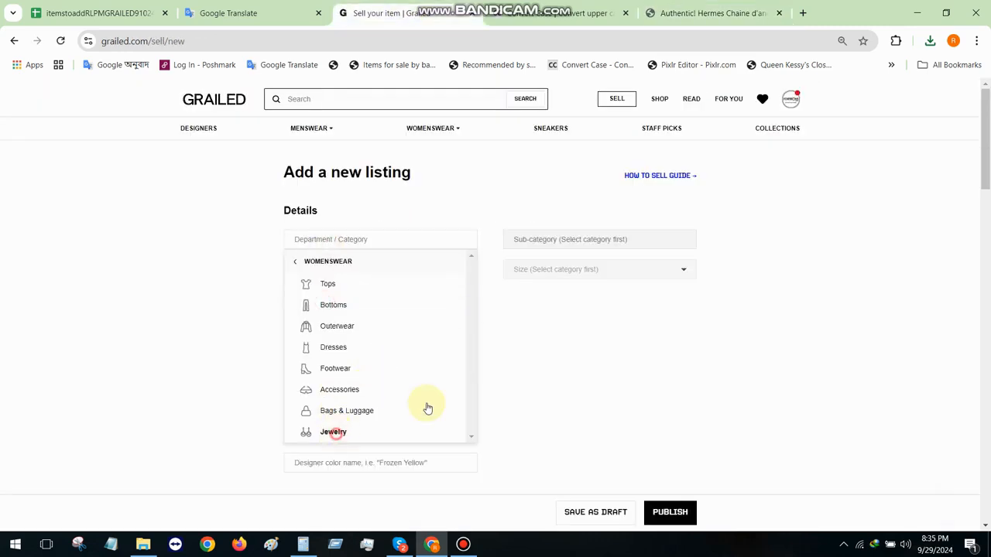
click(422, 431)
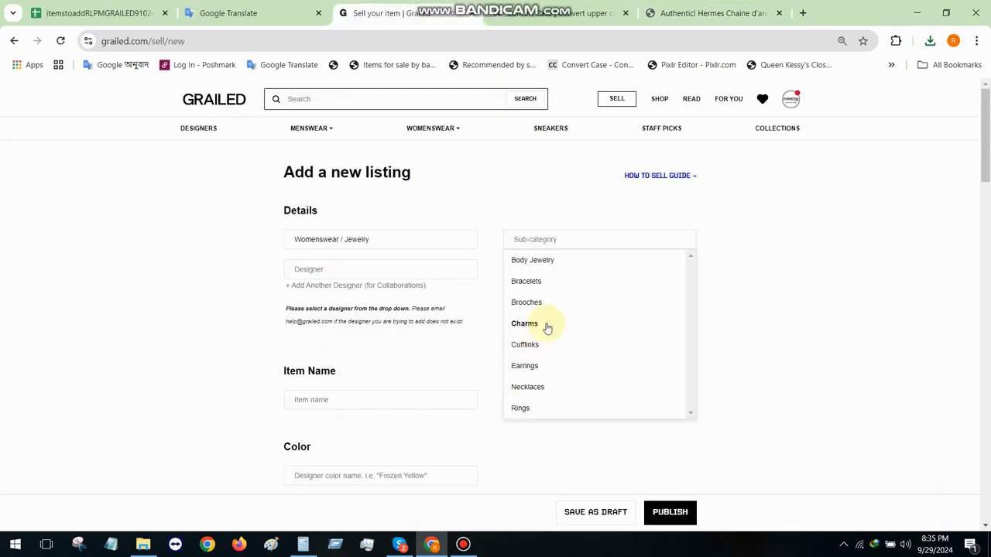
click(531, 387)
- Copy the brand Hermes from the eBay item specifics and set it as the Grailed listing's designer
click(313, 271)
click(761, 9)
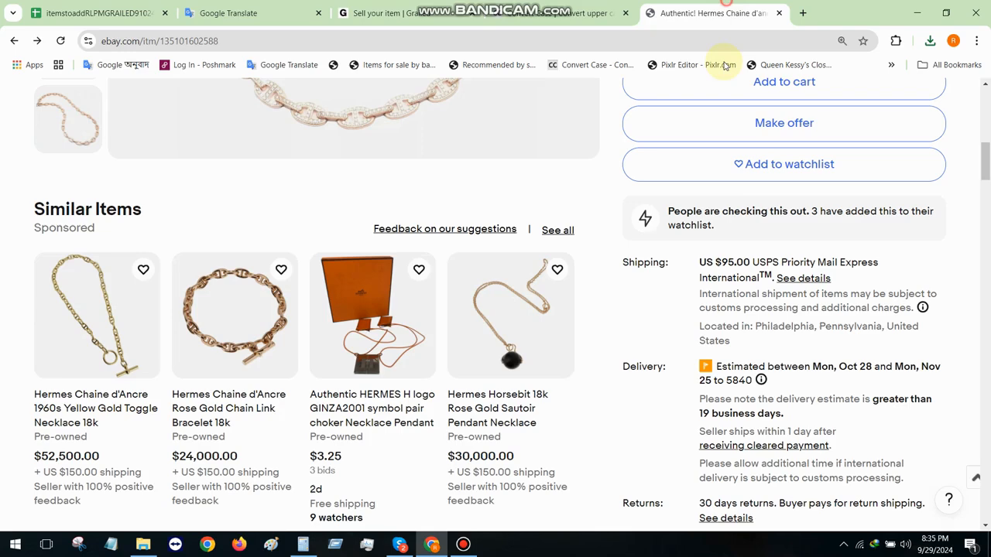
scroll(665, 183, down, 10)
scroll(248, 248, up, 2)
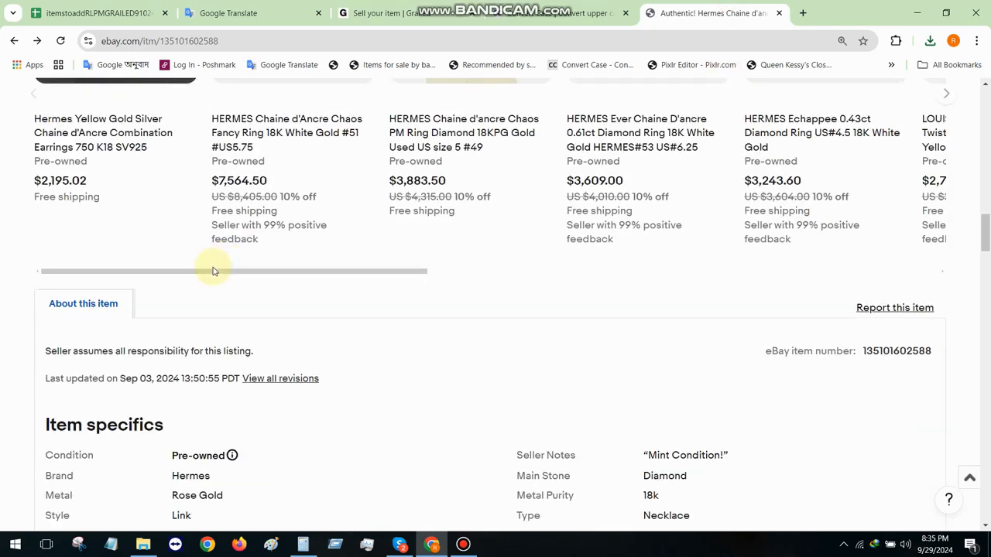
scroll(209, 279, down, 2)
double_click(190, 346)
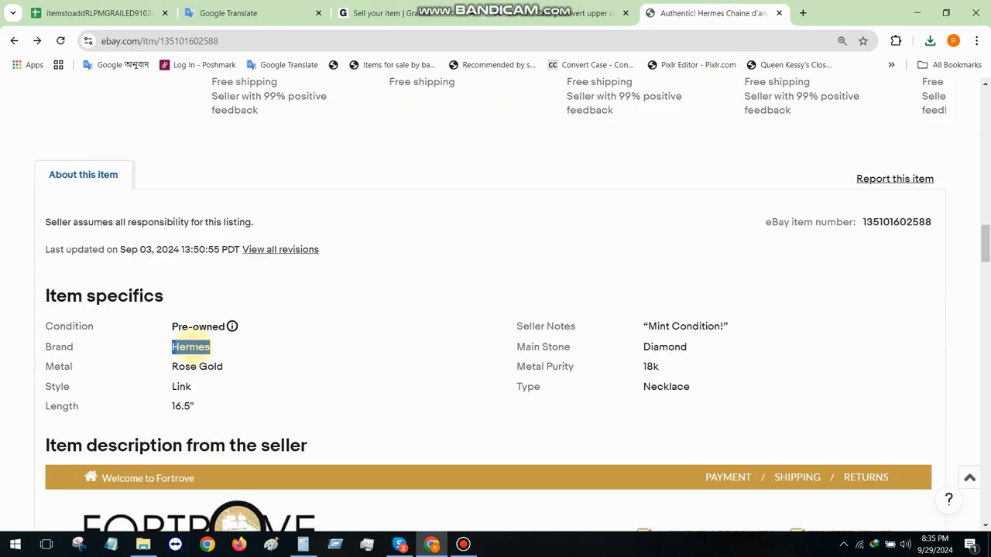
right_click(192, 348)
click(224, 361)
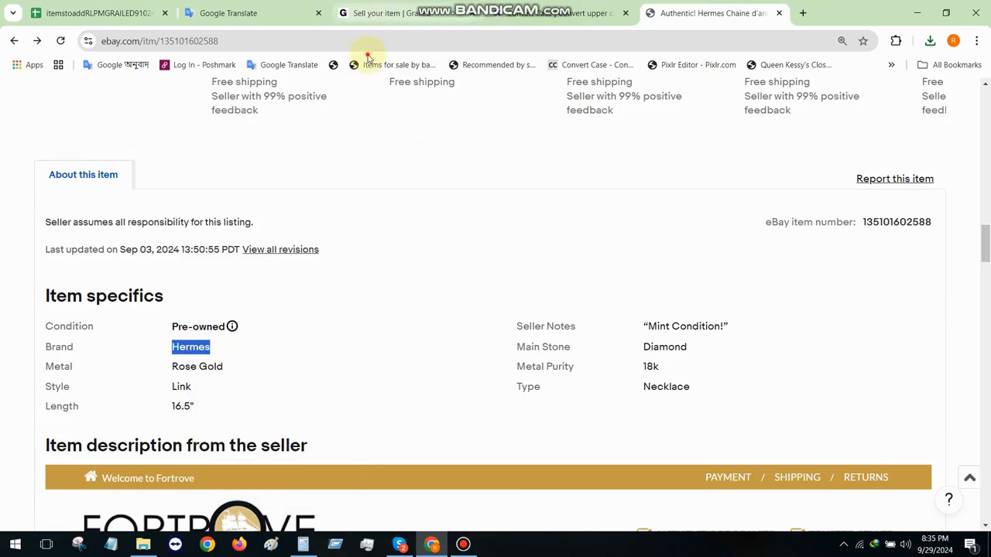
click(372, 13)
right_click(328, 272)
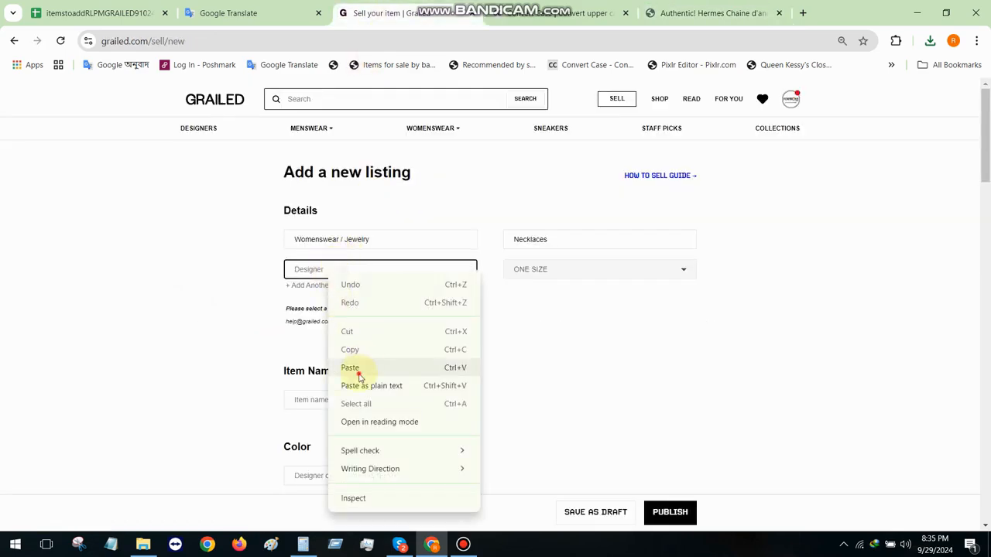
click(365, 368)
click(309, 303)
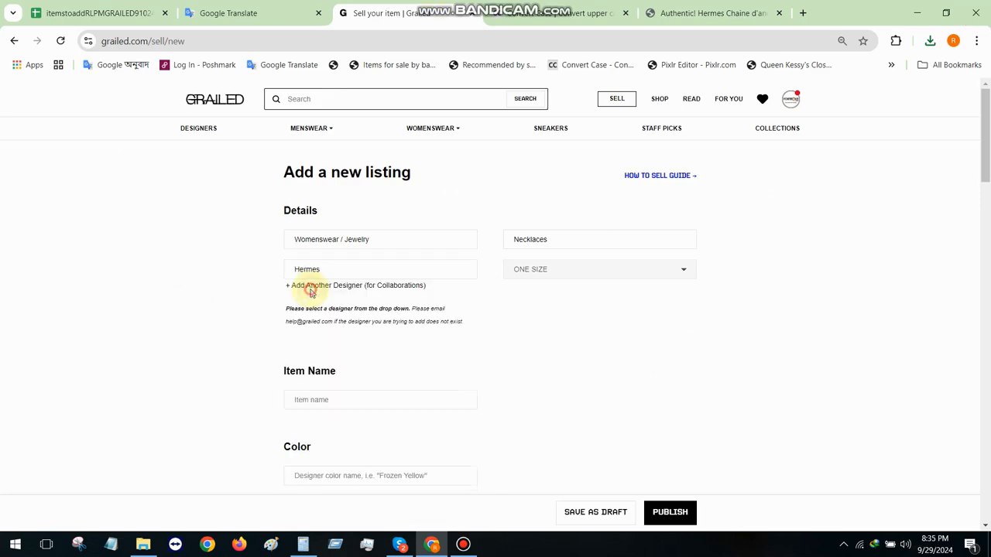
- Copy the necklace's title from the eBay listing, leaving out the leading word "Authentic!", for the Grailed item name
scroll(592, 286, down, 2)
click(442, 275)
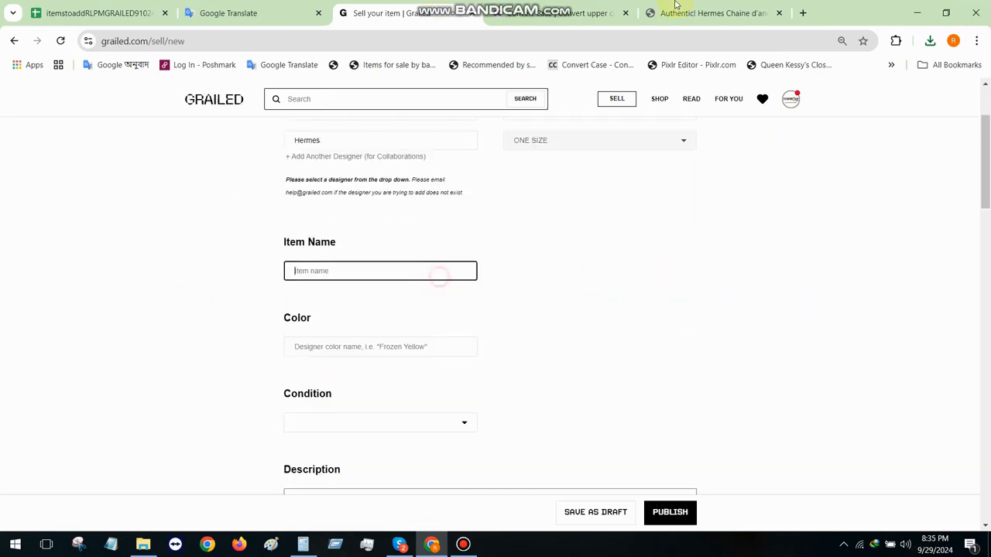
click(685, 6)
scroll(603, 287, up, 15)
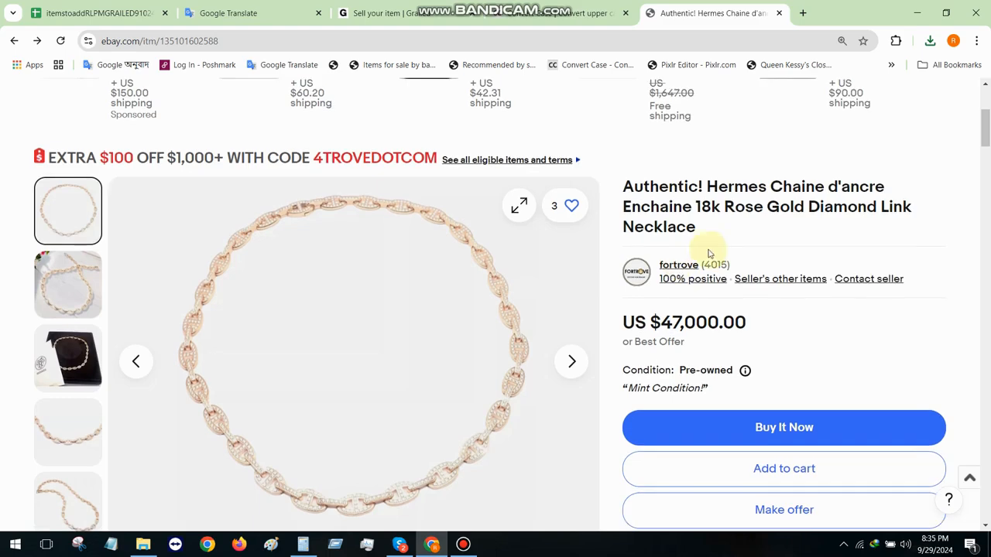
double_click(736, 190)
drag(736, 189, 725, 229)
scroll(725, 230, up, 2)
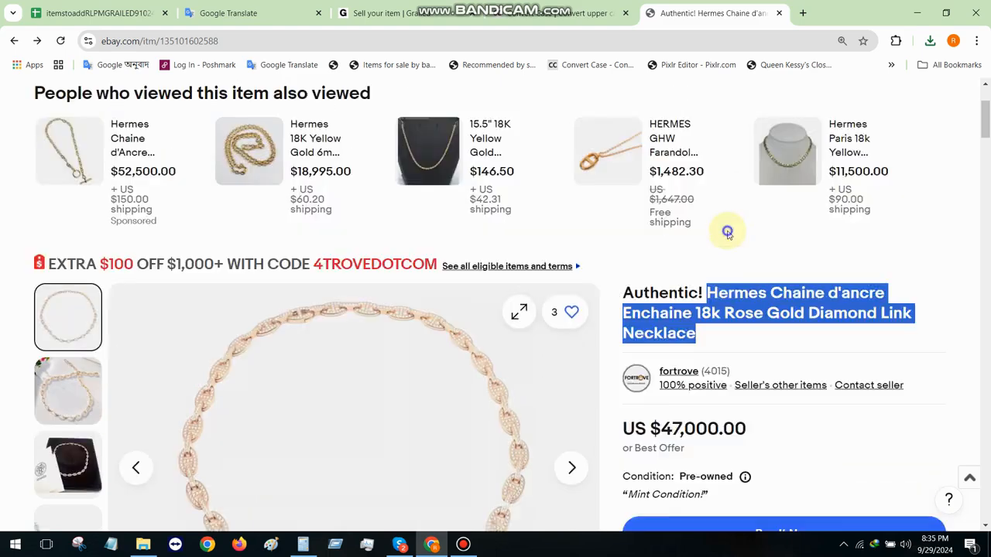
right_click(727, 236)
right_click(704, 334)
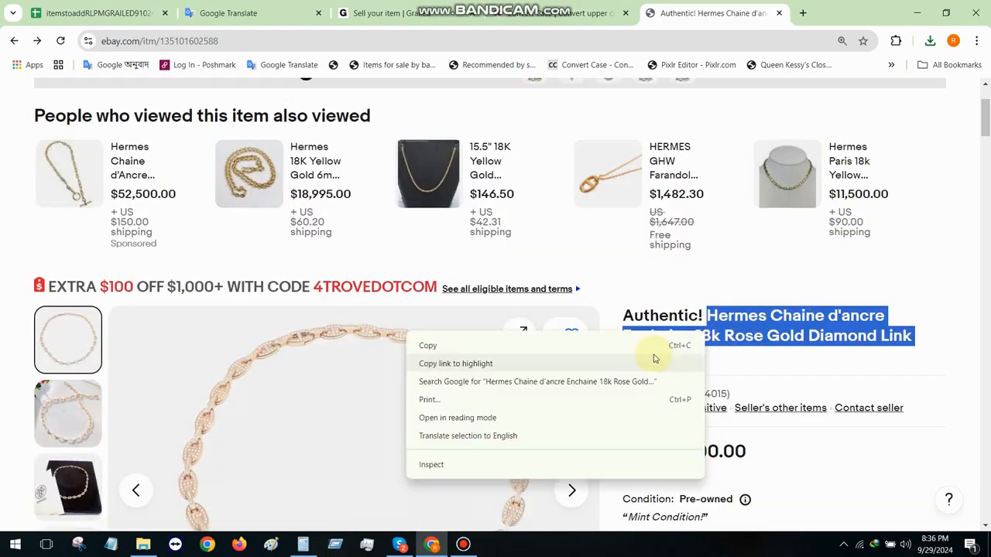
click(644, 346)
- Paste the title as the Grailed item name and shorten it to "Hermes Chaine 18k Rose Gold Diamond Link Necklace"
click(424, 8)
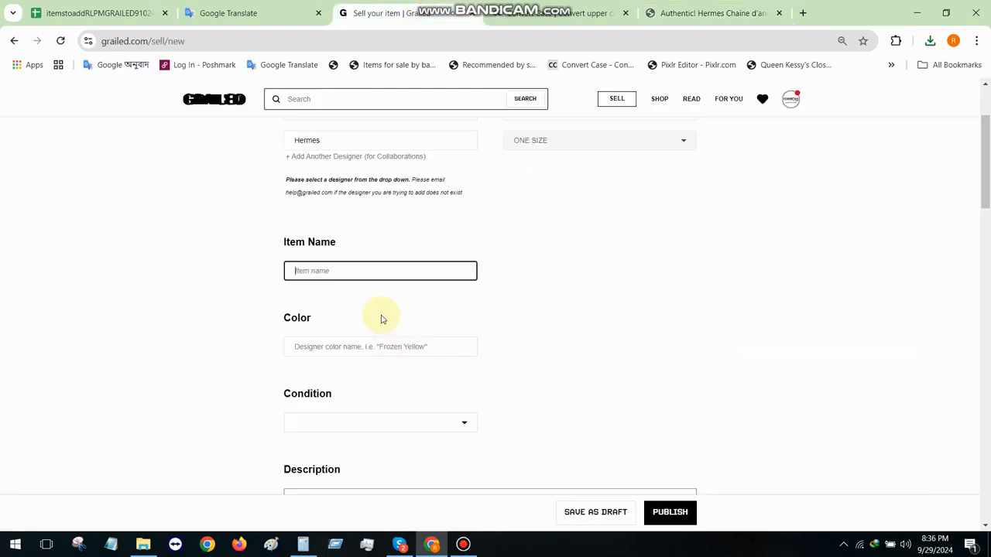
right_click(347, 268)
click(368, 361)
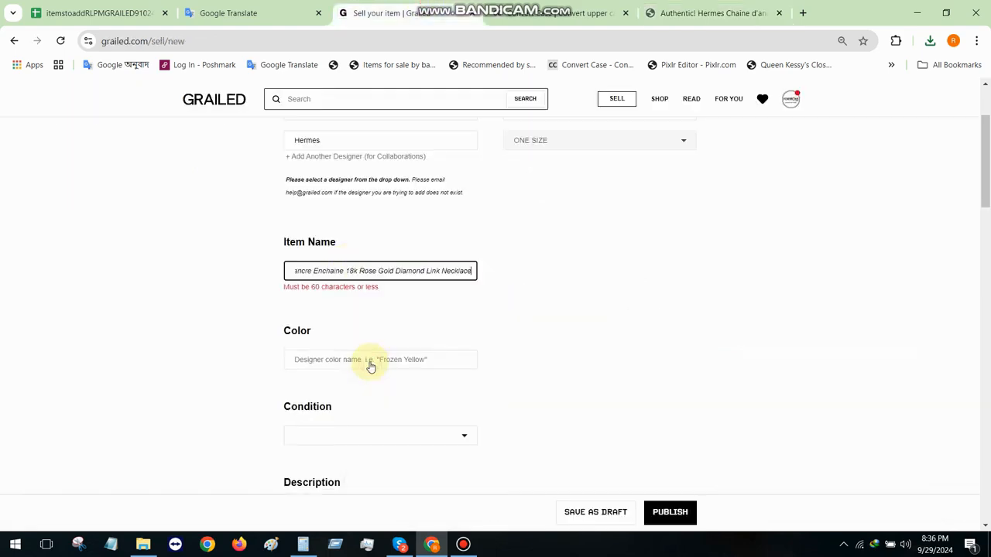
click(576, 310)
click(382, 273)
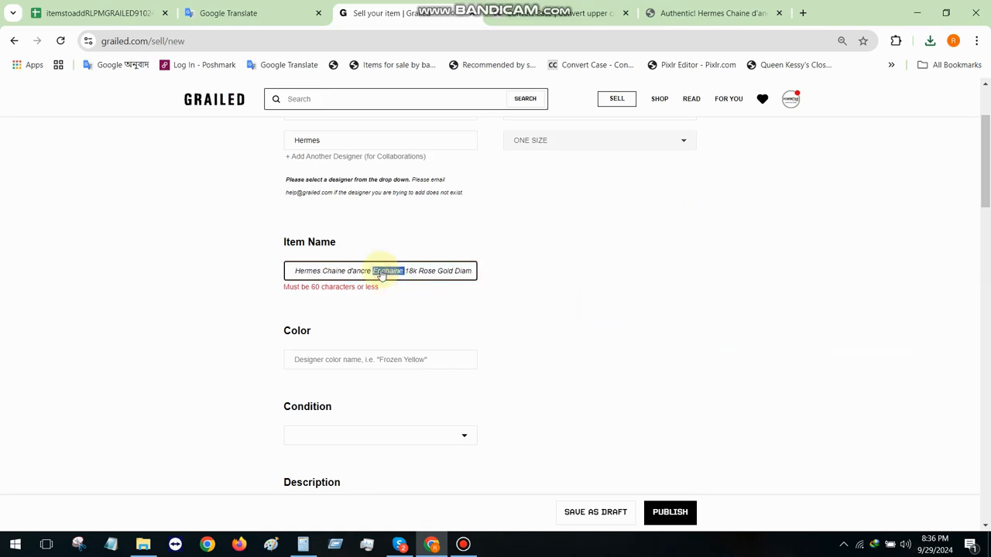
key(BackSpace)
key(BackSpace)
key(BackSpace)
key(BackSpace)
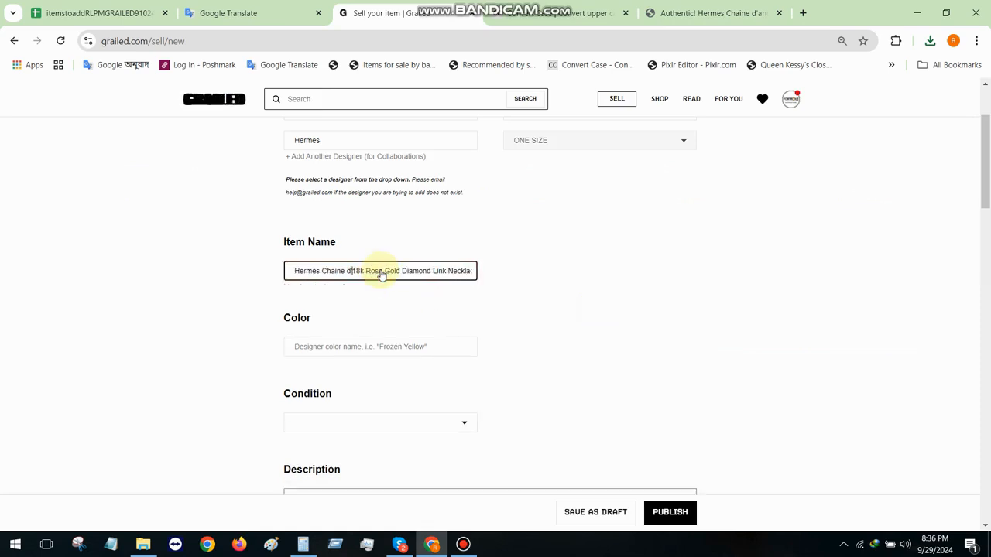
key(BackSpace)
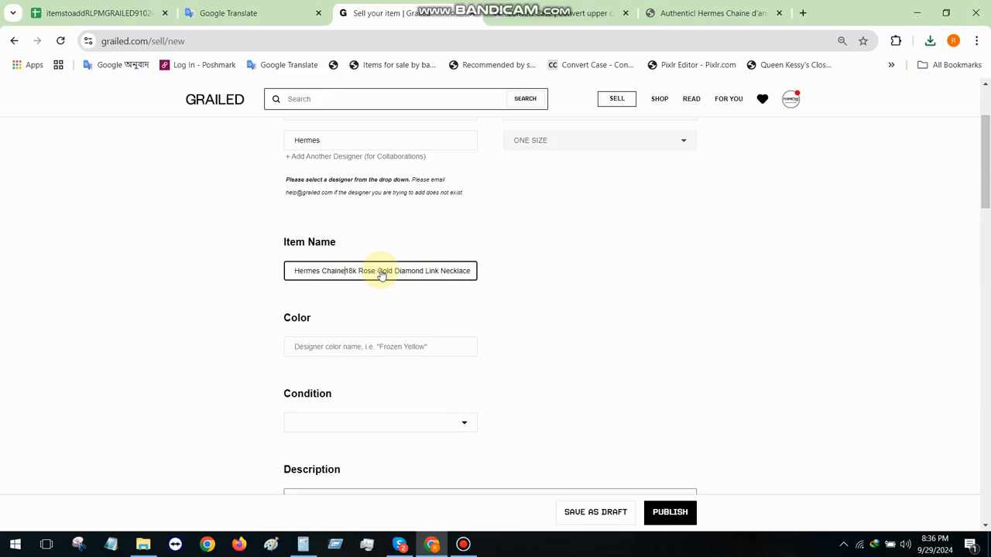
click(590, 272)
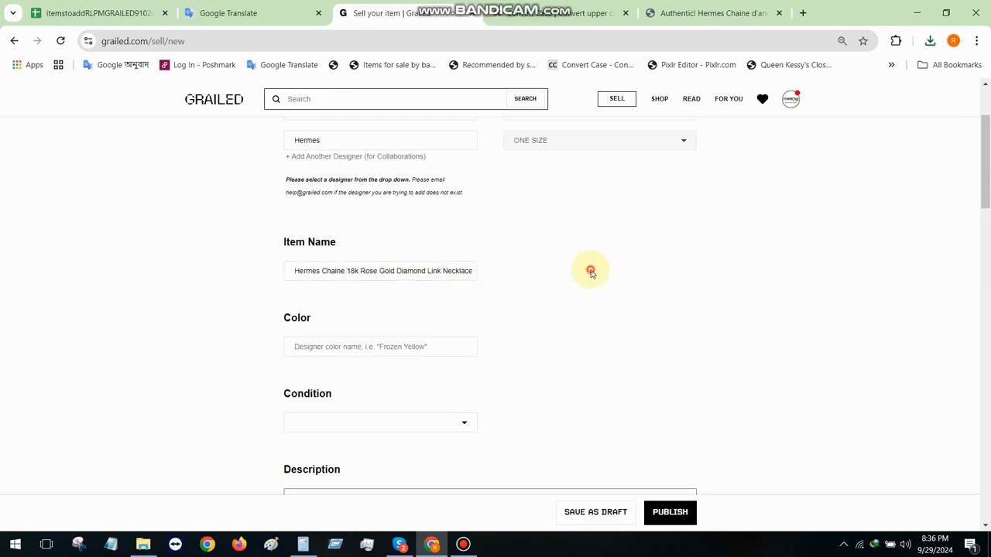
scroll(528, 206, down, 2)
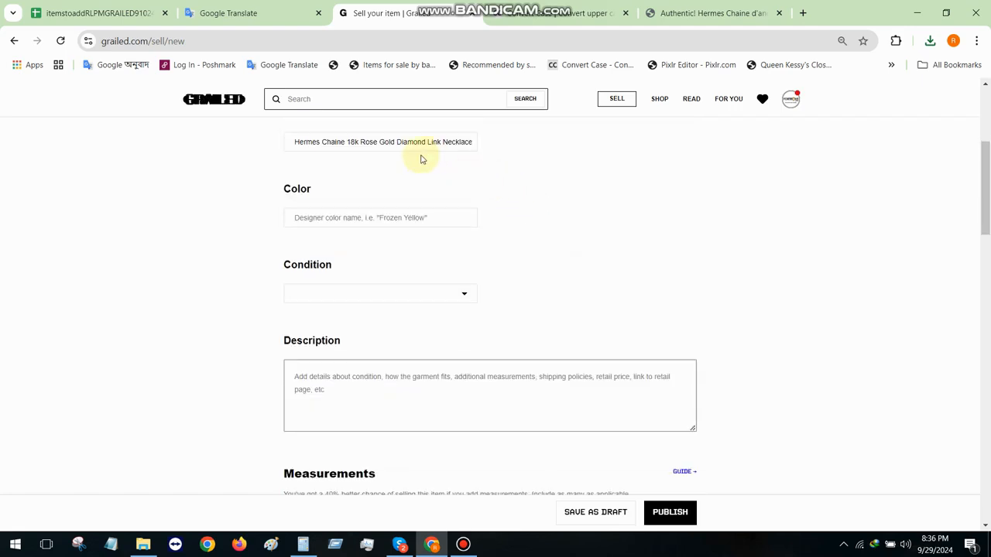
scroll(421, 159, up, 2)
click(383, 278)
key(ctrl+a)
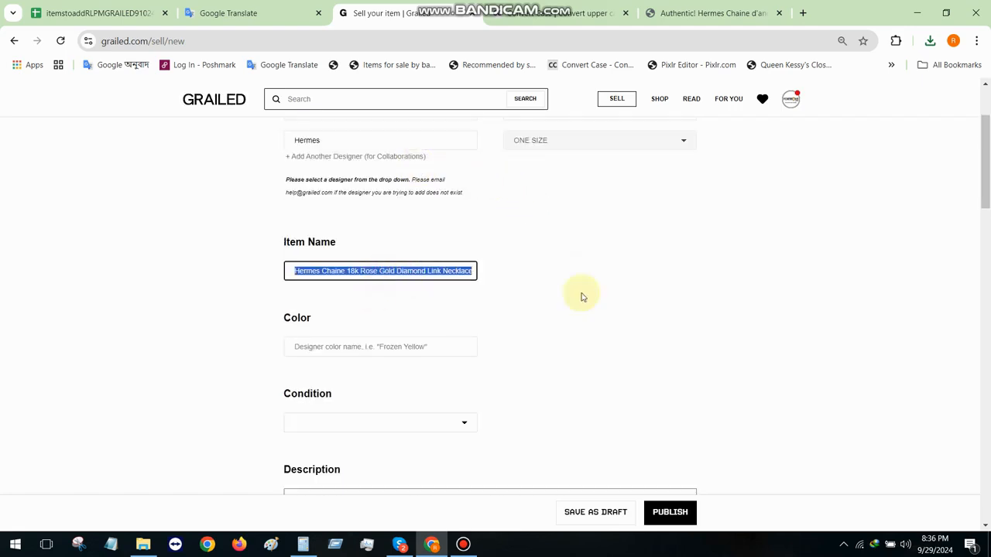
click(641, 301)
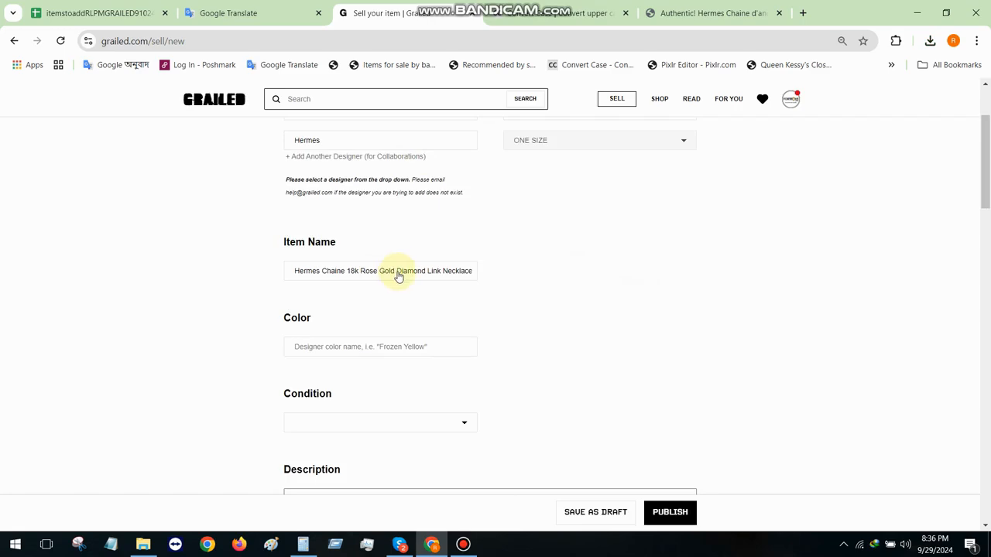
double_click(397, 276)
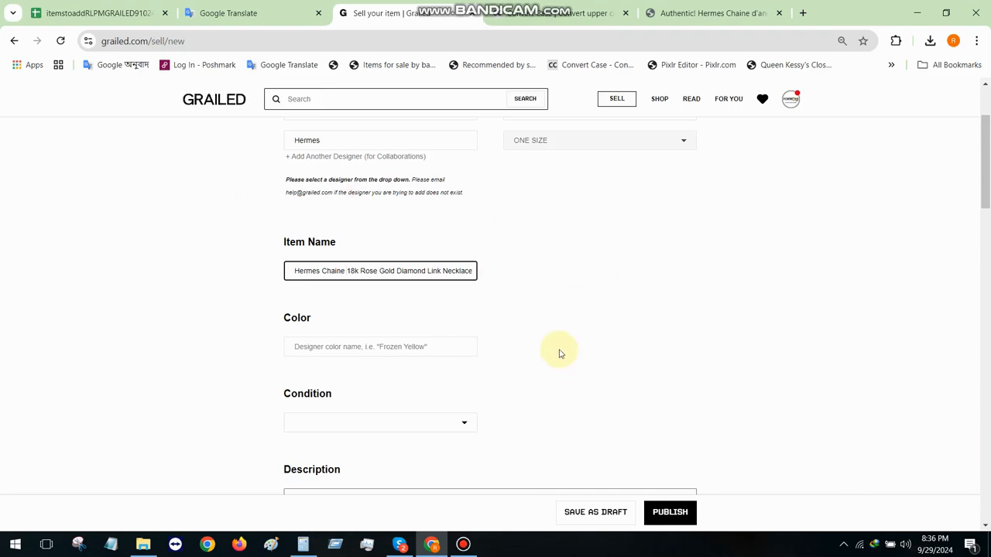
- Copy the metal Rose Gold from the eBay item specifics and enter it as the Grailed listing's color
scroll(356, 284, down, 2)
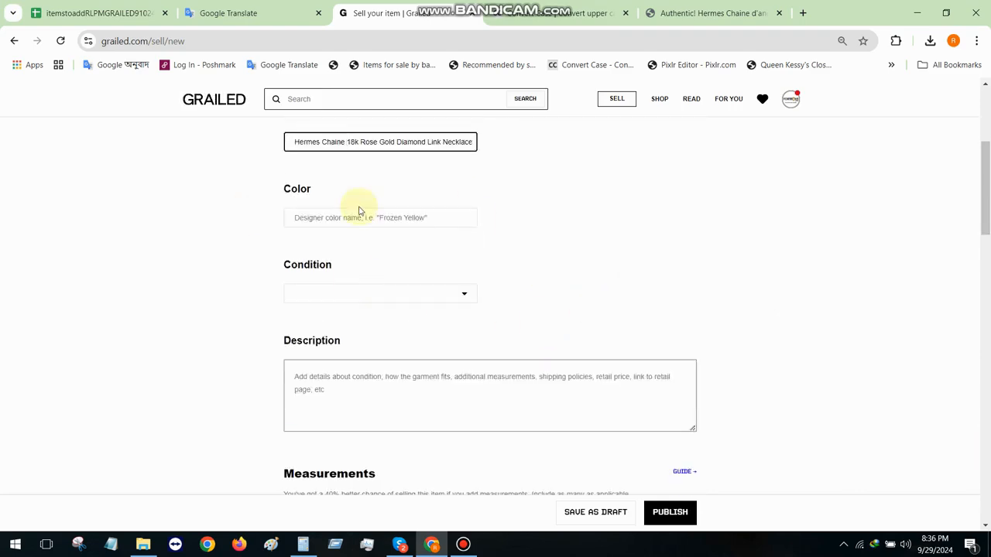
click(708, 14)
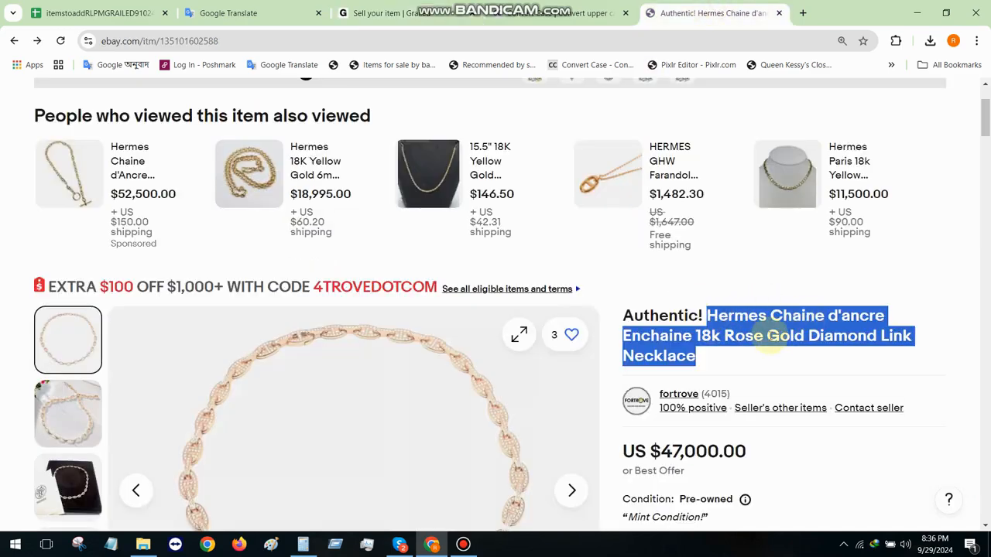
scroll(557, 307, down, 10)
scroll(259, 273, down, 10)
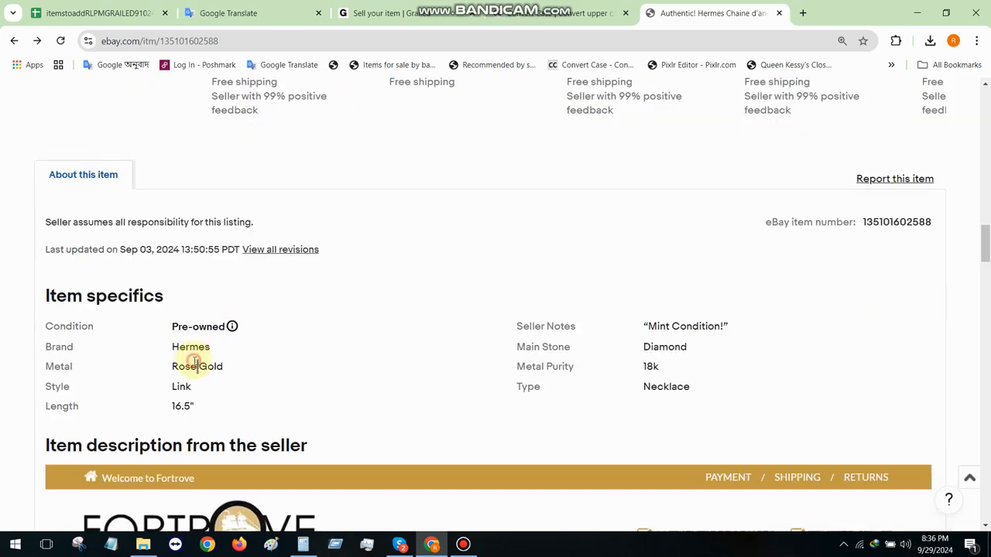
triple_click(195, 365)
right_click(192, 361)
click(236, 371)
click(381, 22)
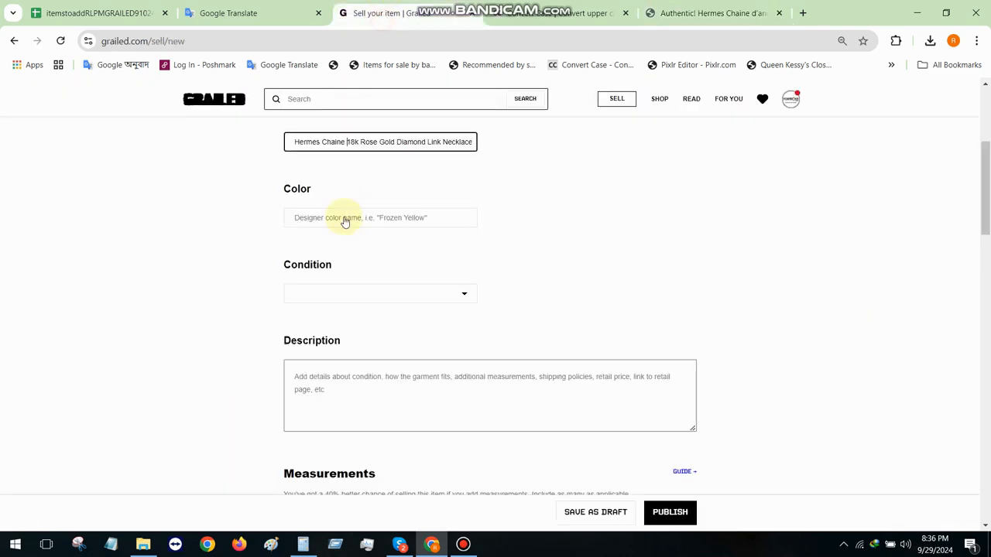
right_click(333, 221)
click(356, 315)
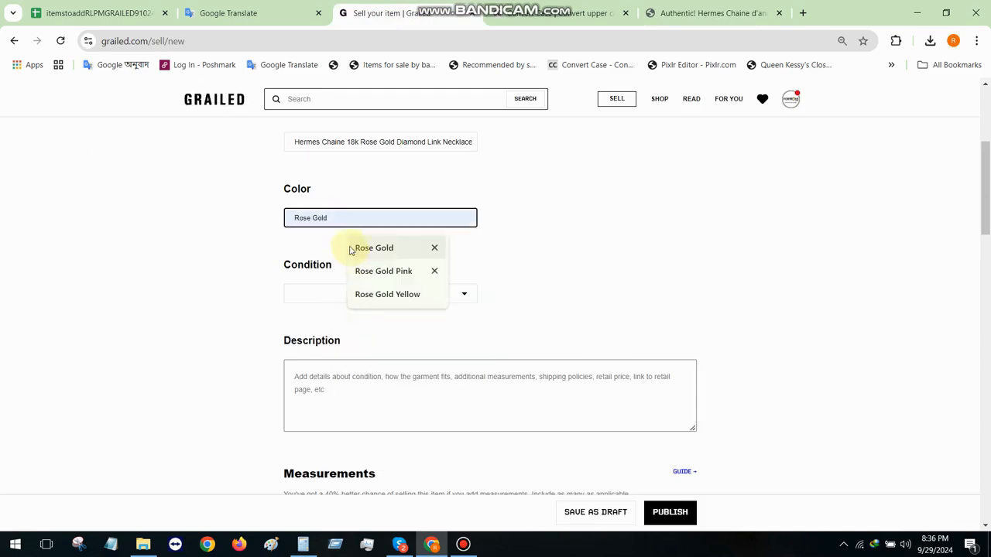
click(374, 249)
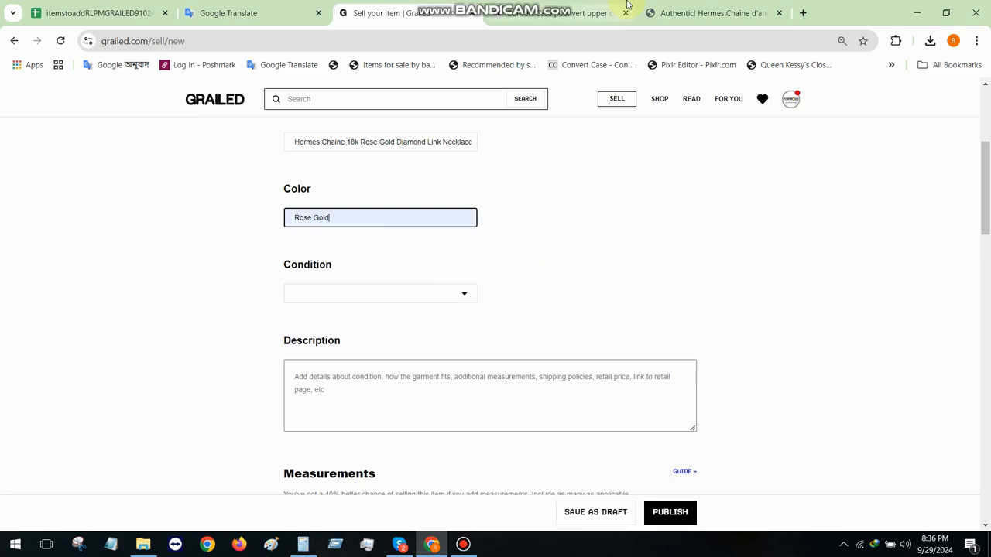
- Check the necklace's condition on the eBay listing and set the Grailed listing's condition to Gently Used
click(696, 12)
scroll(678, 255, up, 18)
scroll(676, 254, down, 5)
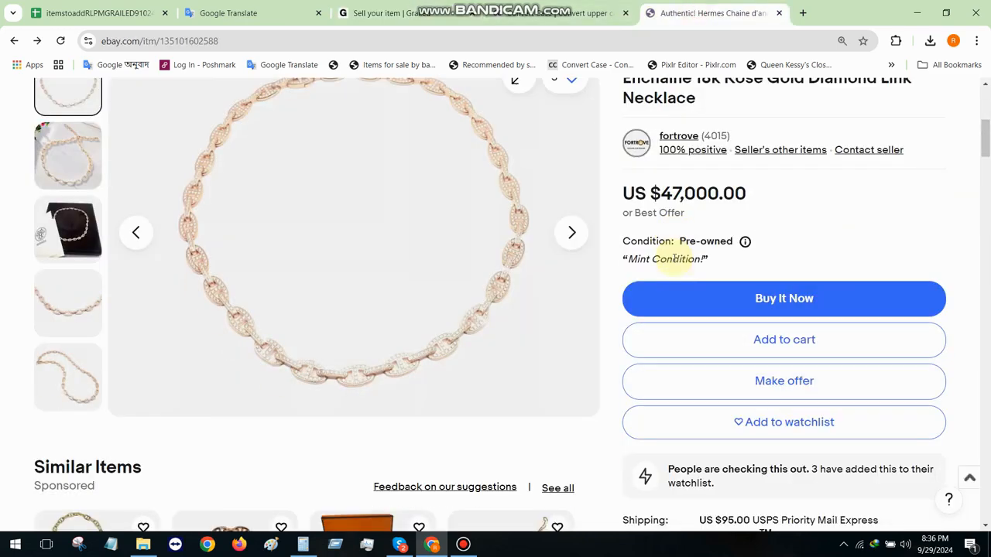
double_click(654, 233)
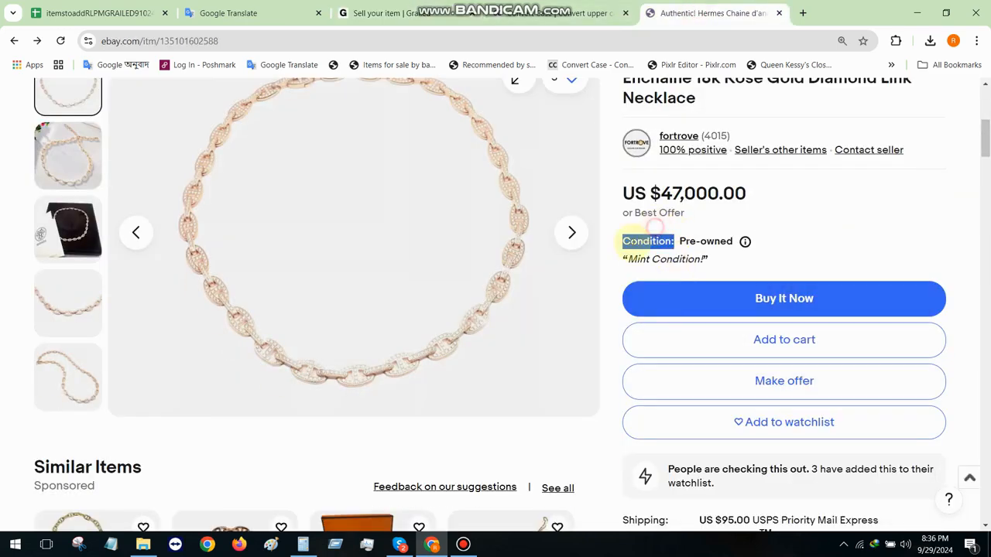
click(432, 19)
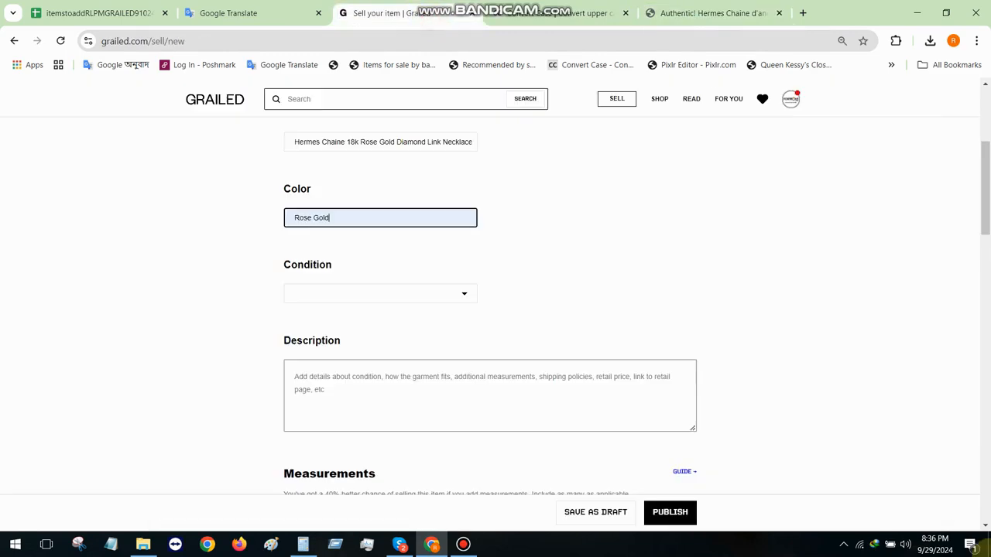
click(321, 302)
click(320, 343)
- Copy the full title heading above the necklace photo in the eBay seller description for use in the Grailed description
click(319, 380)
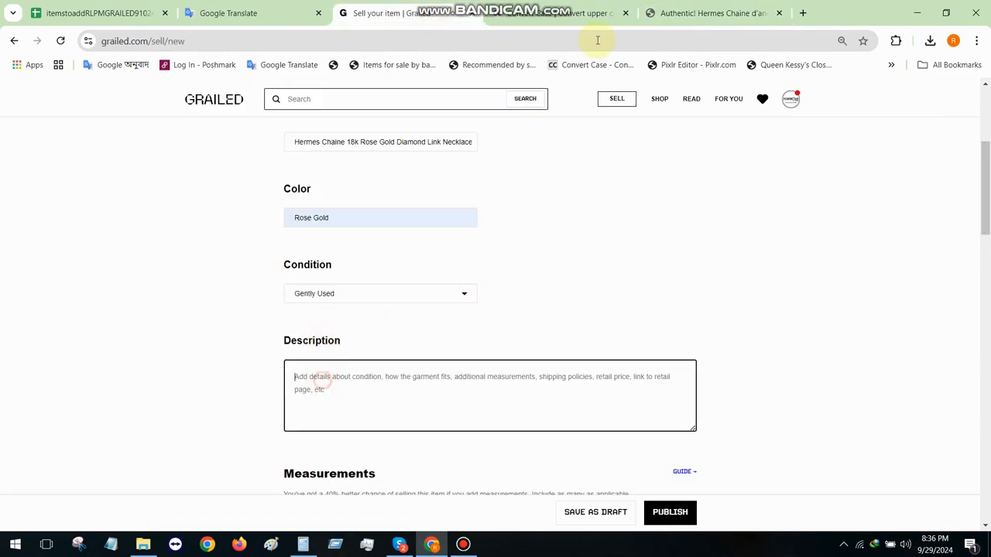
click(685, 13)
scroll(503, 263, down, 6)
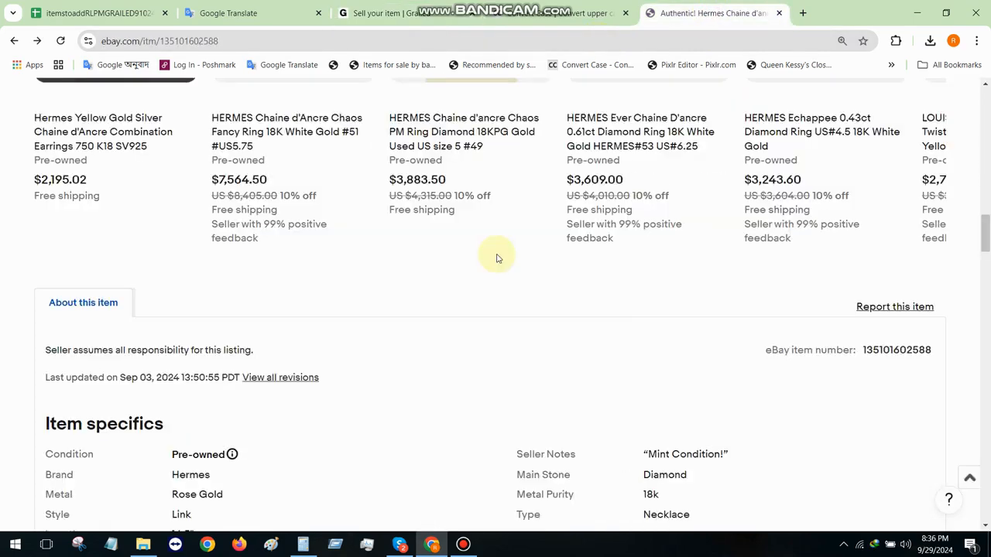
scroll(498, 258, down, 10)
double_click(396, 182)
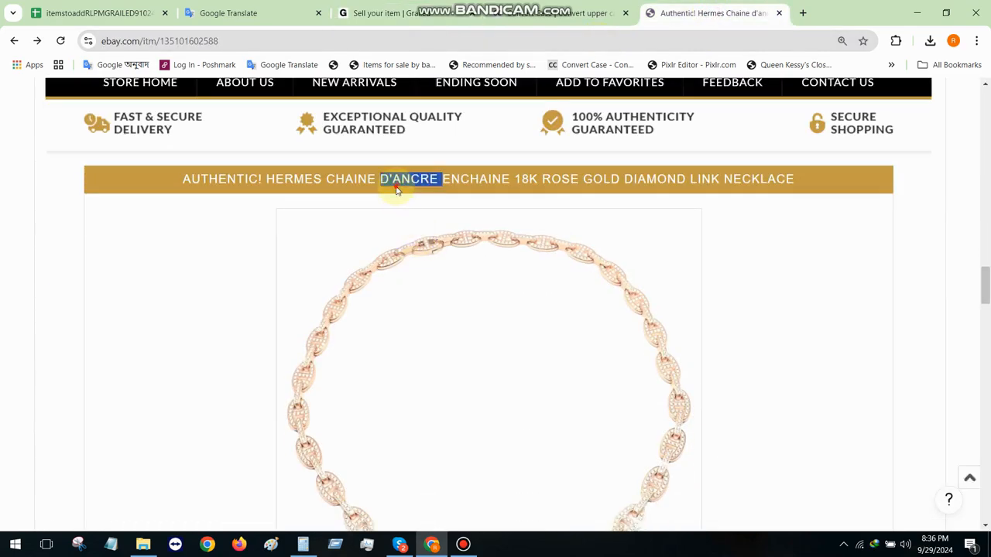
click(396, 189)
right_click(411, 203)
click(414, 203)
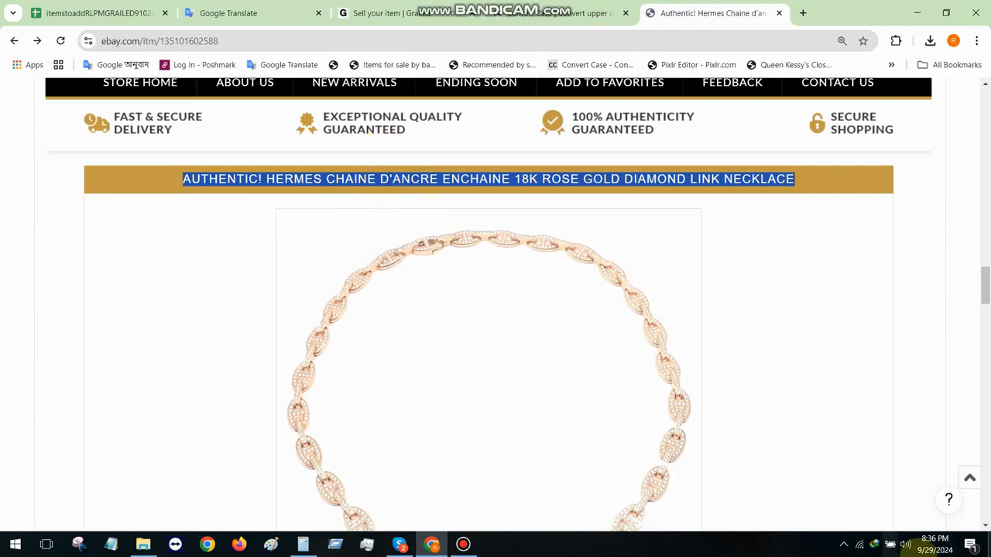
- Switch to Google Translate and replace the old ring text with the copied necklace title
click(213, 11)
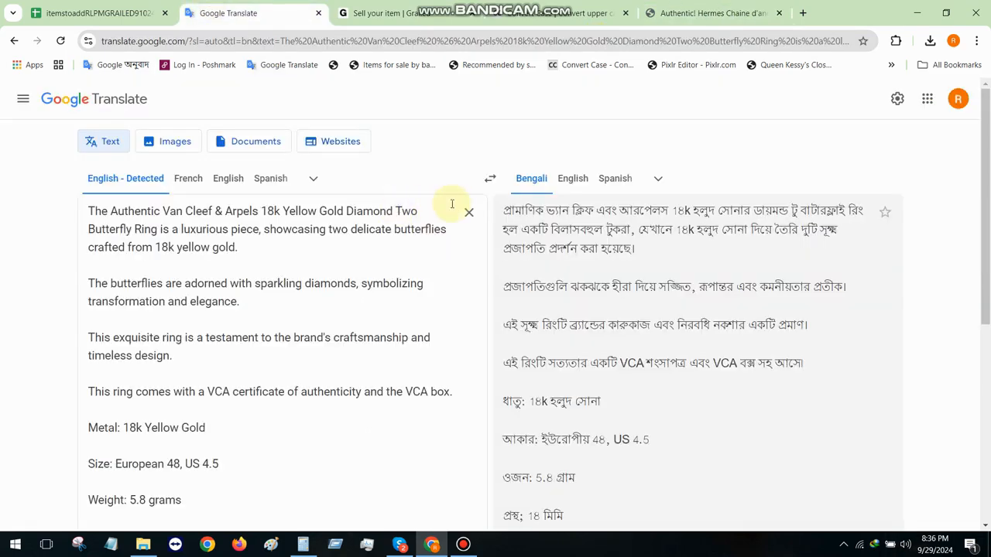
scroll(453, 206, down, 5)
scroll(436, 154, up, 5)
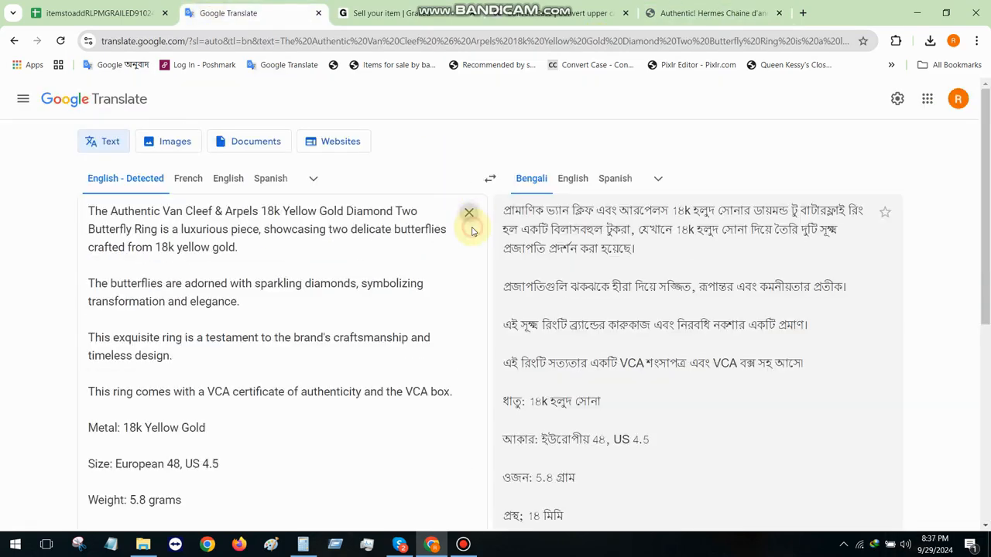
click(468, 212)
right_click(335, 215)
click(363, 292)
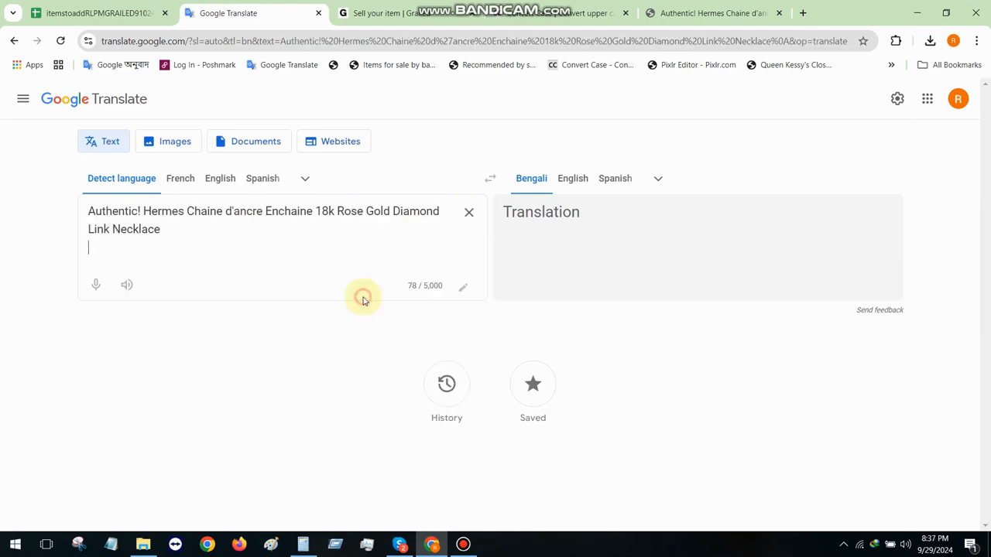
- Copy the eBay product description from its first sentence through the specifications table and the item code below it
click(681, 11)
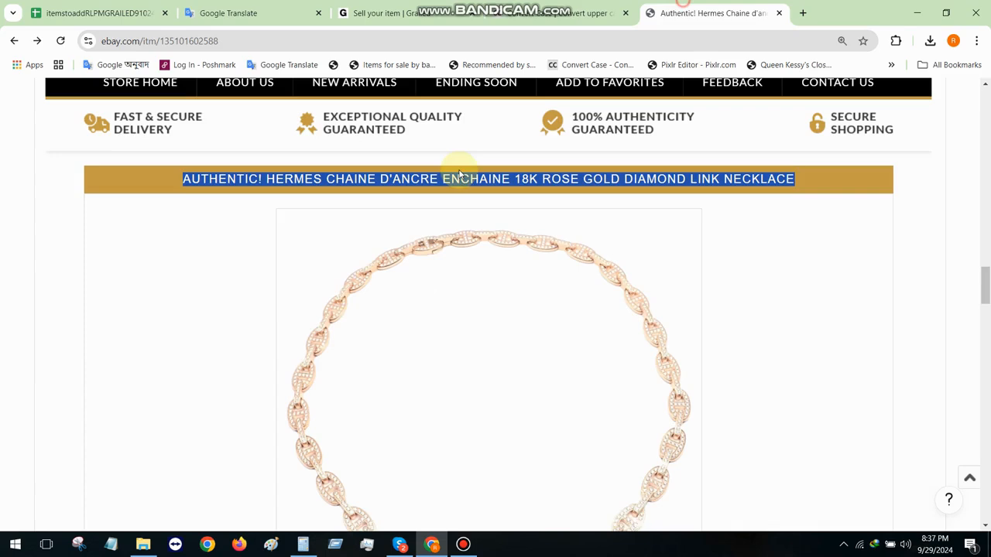
scroll(335, 301, down, 10)
triple_click(132, 319)
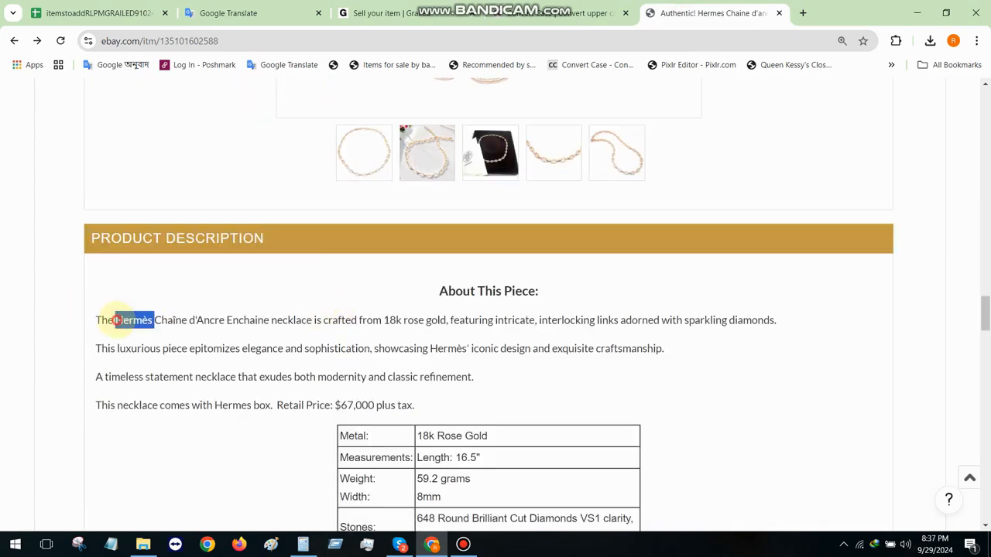
scroll(207, 407, down, 3)
shift+click(198, 400)
key(ctrl+c)
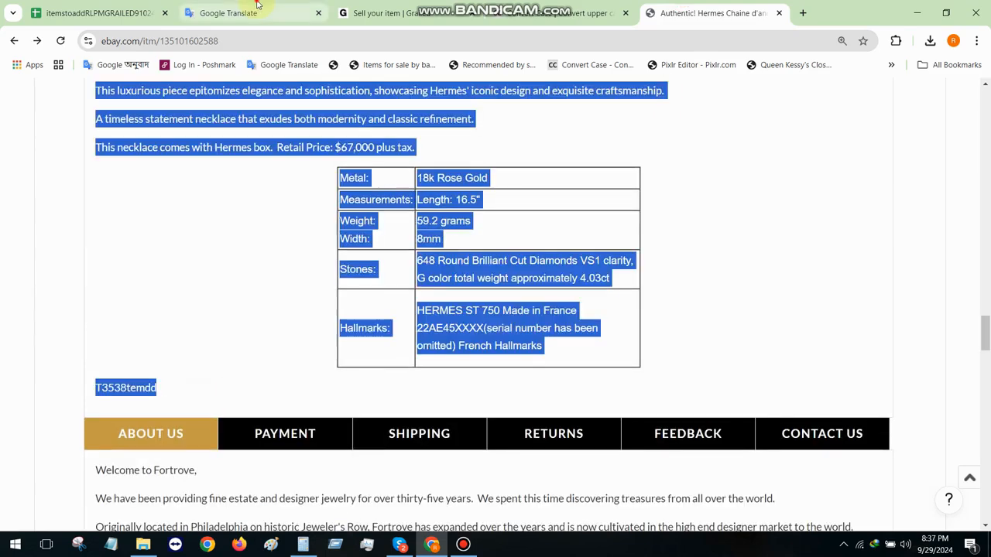
- Paste the copied product description below the necklace title in Google Translate
click(228, 12)
click(222, 254)
key(ctrl+v)
- Close the extra gaps after the Metal and Measurements labels and move "59.2 grams" from the Width line to Weight
scroll(126, 253, down, 2)
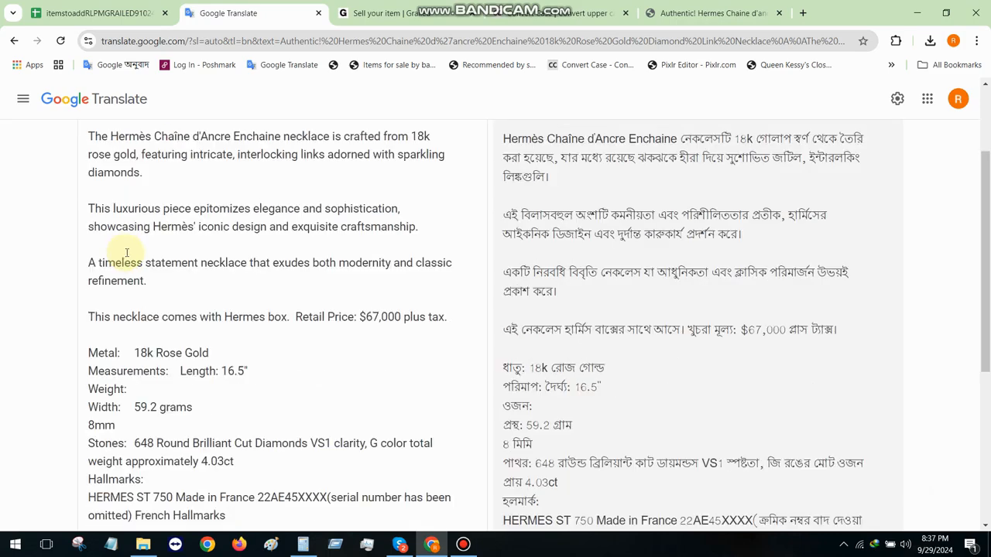
key(BackSpace)
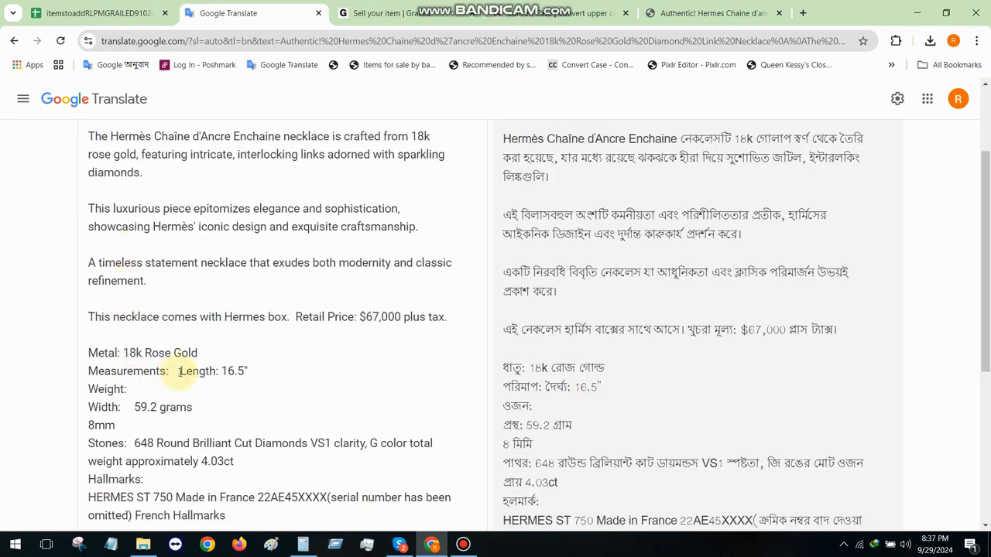
key(BackSpace)
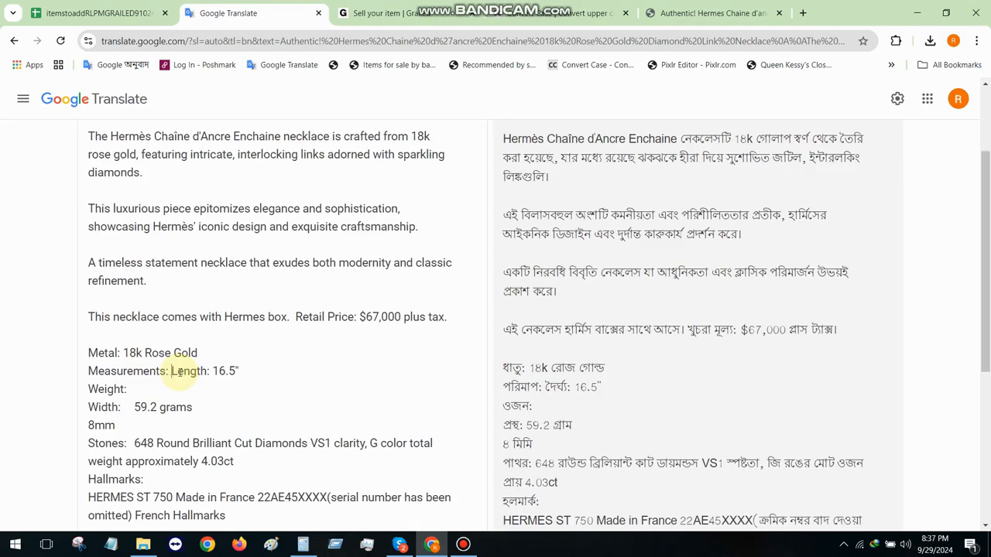
double_click(131, 407)
drag(145, 406, 165, 407)
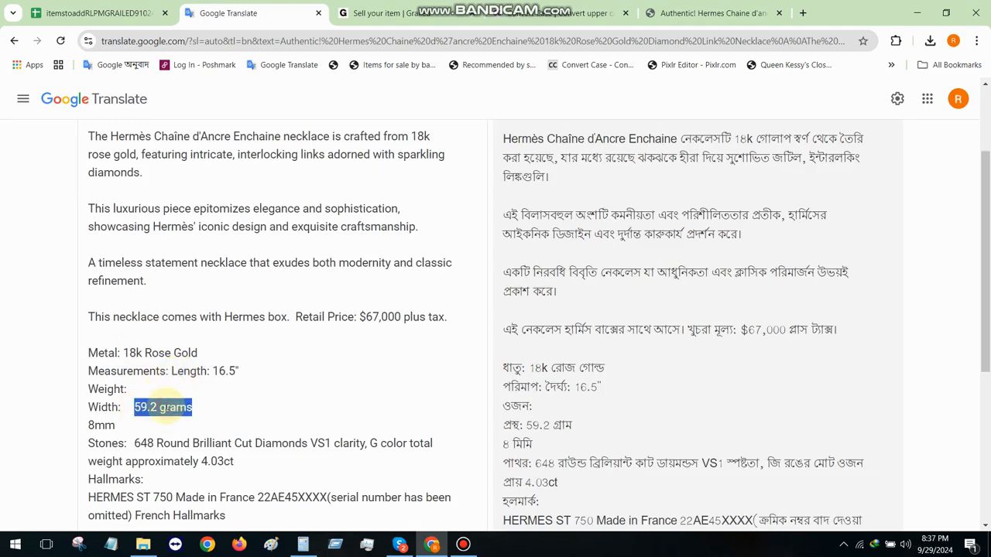
key(BackSpace)
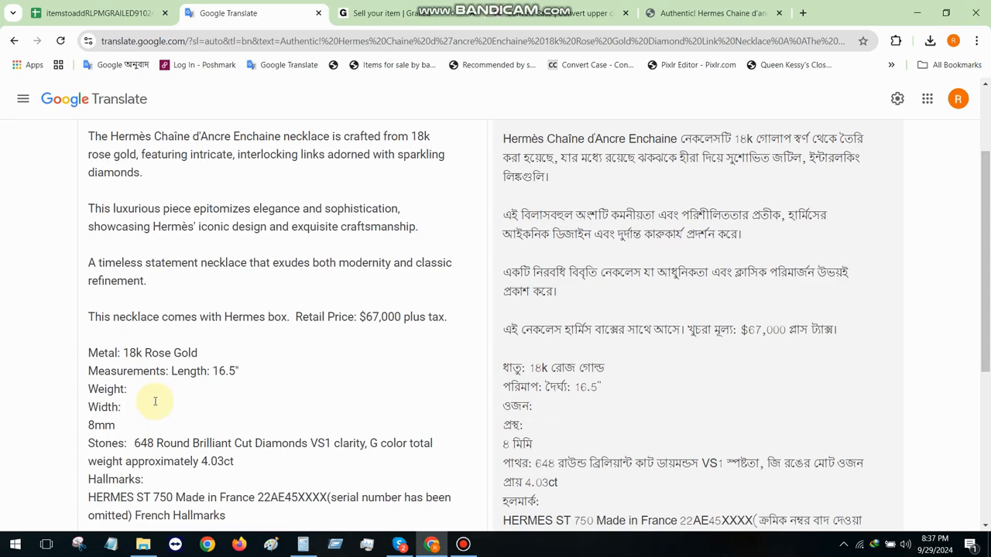
key(ctrl+v)
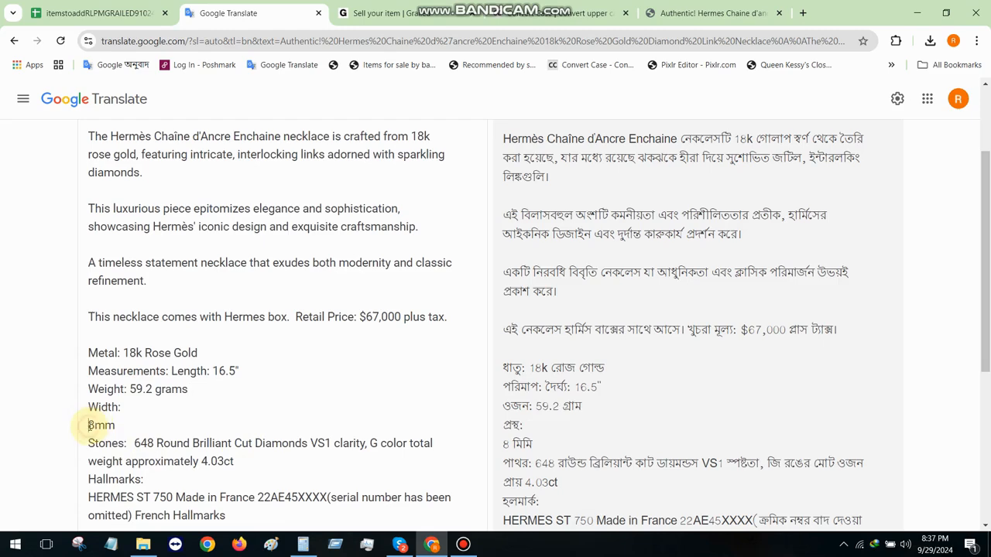
- Join "8mm" to the Width line, close the gap after Stones, and bring the hallmark text onto the Hallmarks line
click(88, 425)
key(BackSpace)
scroll(175, 350, down, 2)
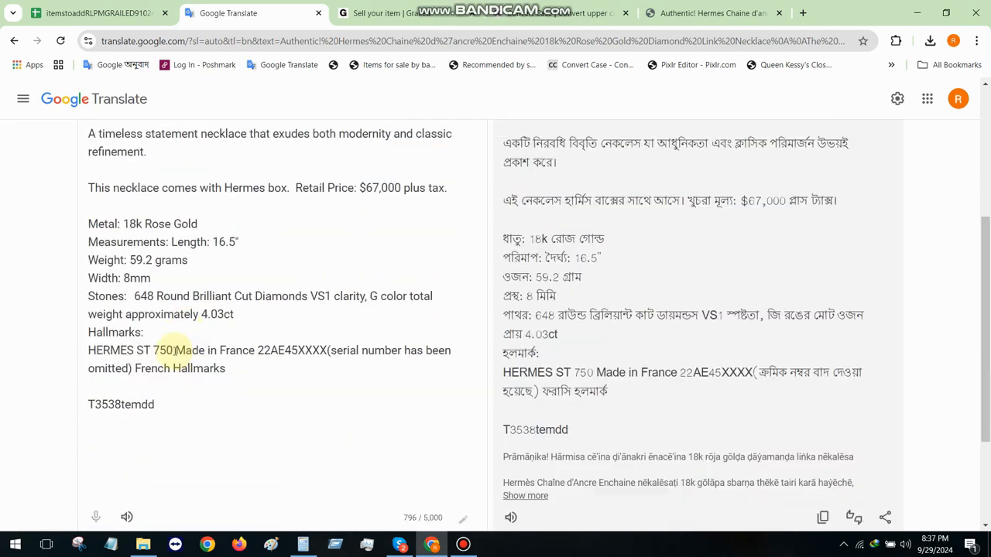
click(133, 295)
key(BackSpace)
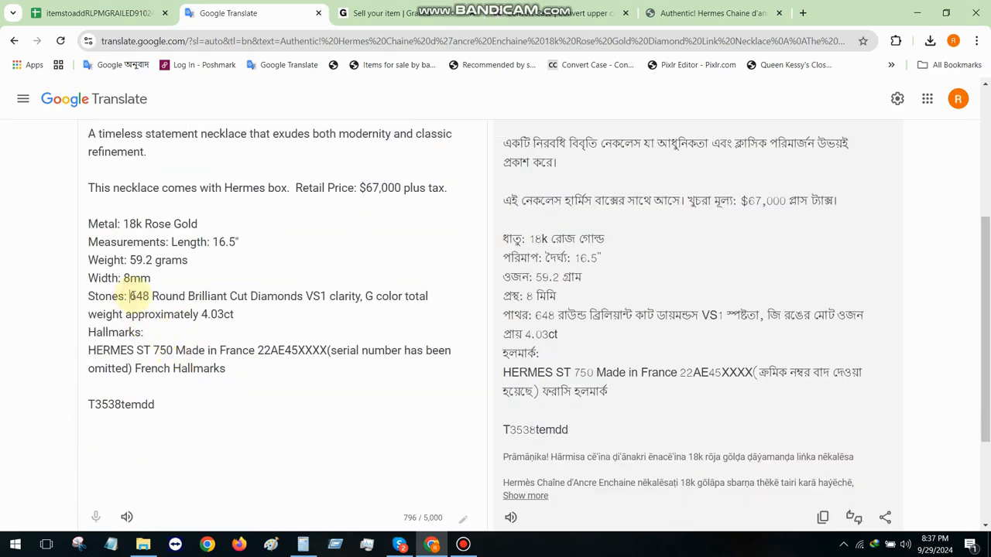
key(BackSpace)
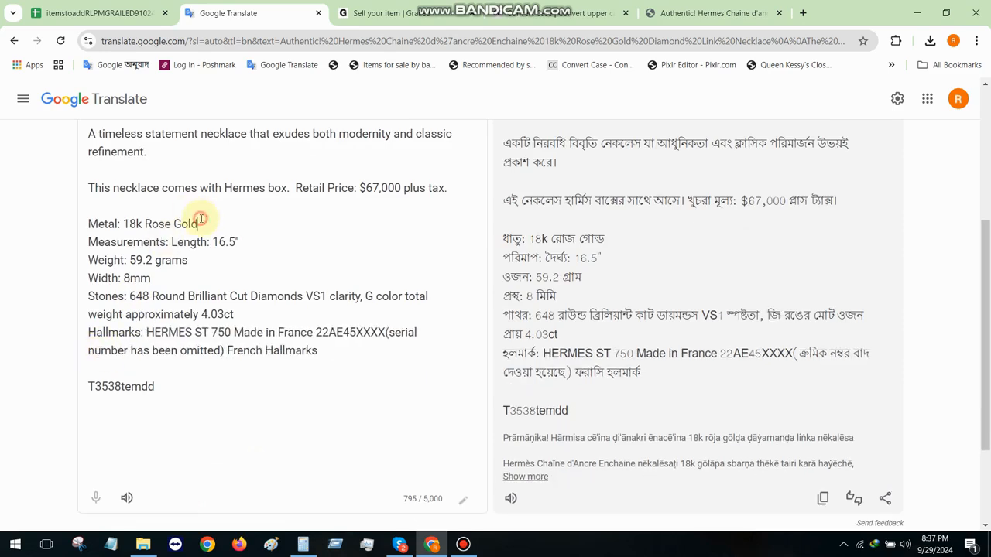
- Insert a blank line between each of the Metal, Measurements, Weight, Width, Stones and Hallmarks entries
key(Return)
click(254, 161)
key(Return)
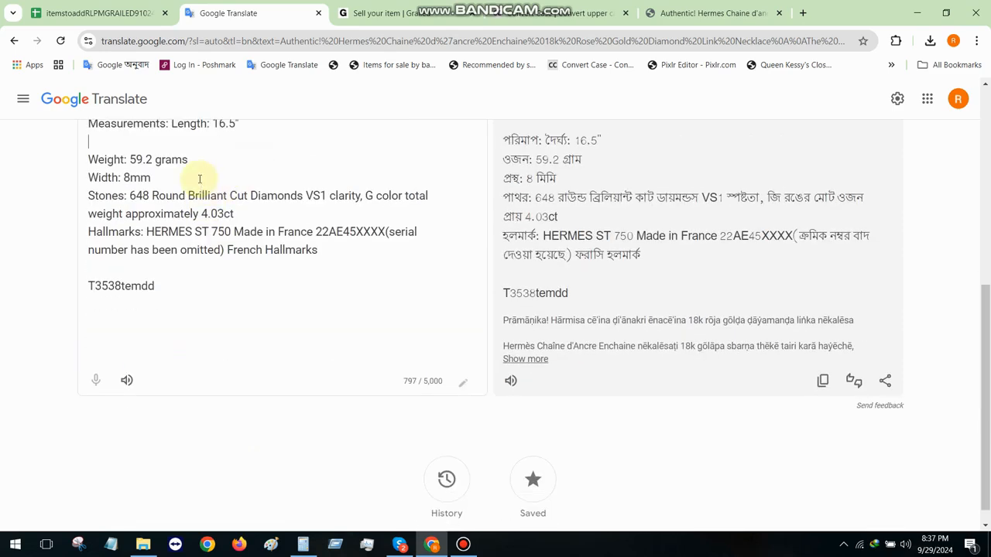
click(203, 158)
key(Return)
click(161, 157)
key(Return)
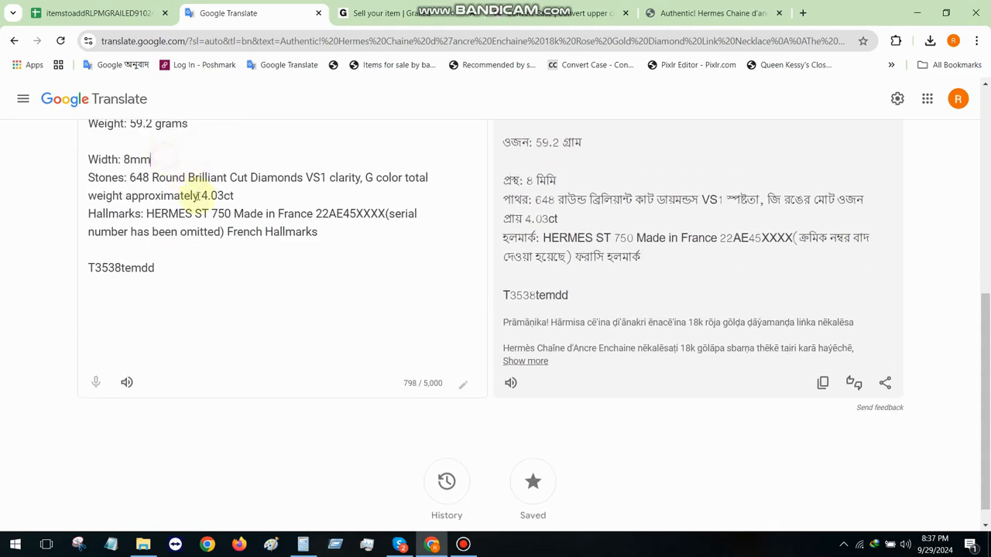
click(238, 172)
key(Return)
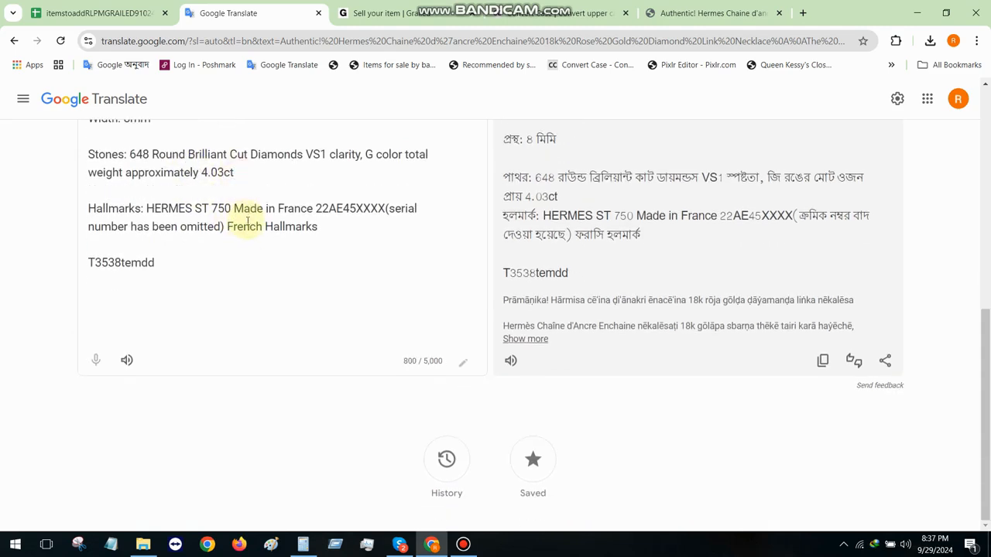
- Copy the entire cleaned-up text into the Grailed listing's description and remove the trailing empty line
key(ctrl+a)
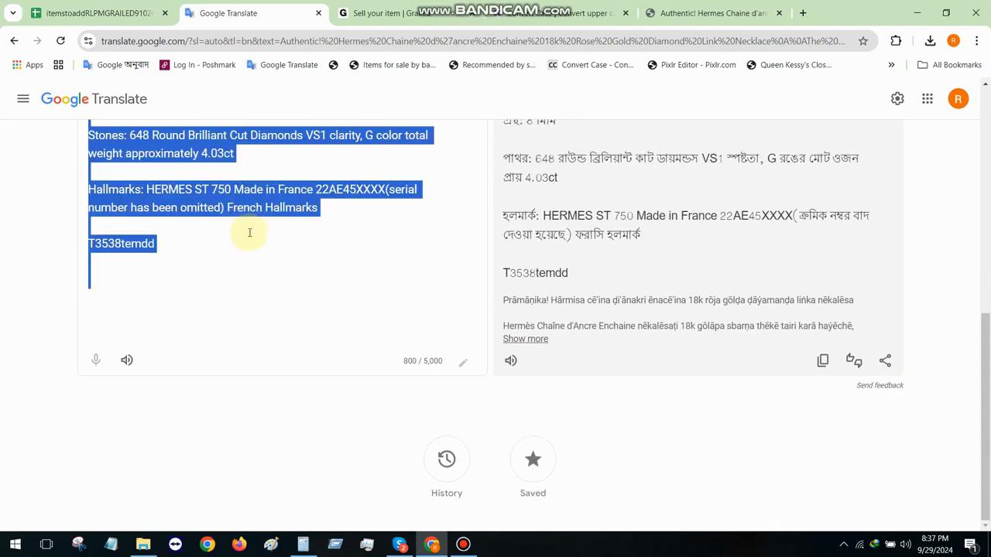
click(387, 12)
key(ctrl+v)
key(Return)
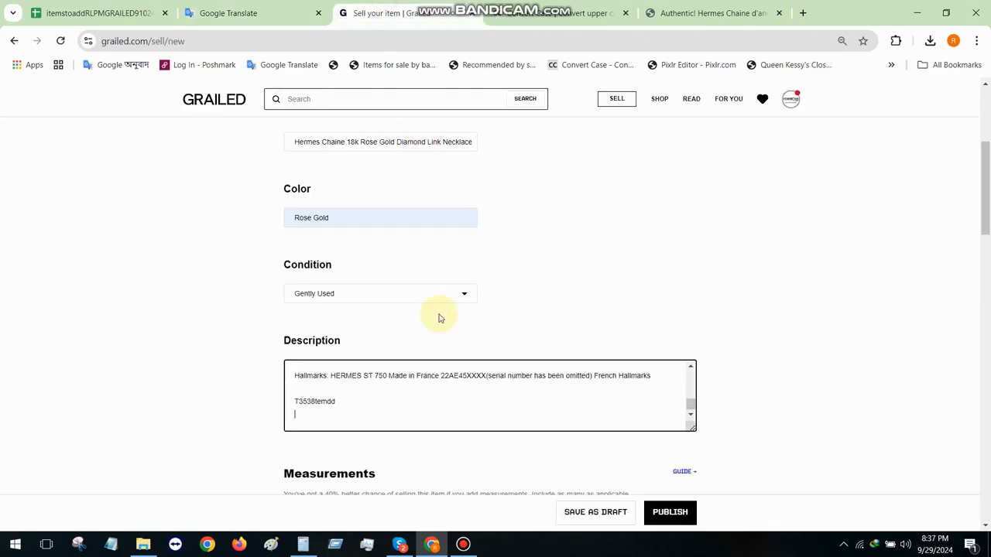
key(BackSpace)
- Copy the length 16.5 from the eBay measurements table and enter it as the Grailed chain length in inches
scroll(436, 314, down, 2)
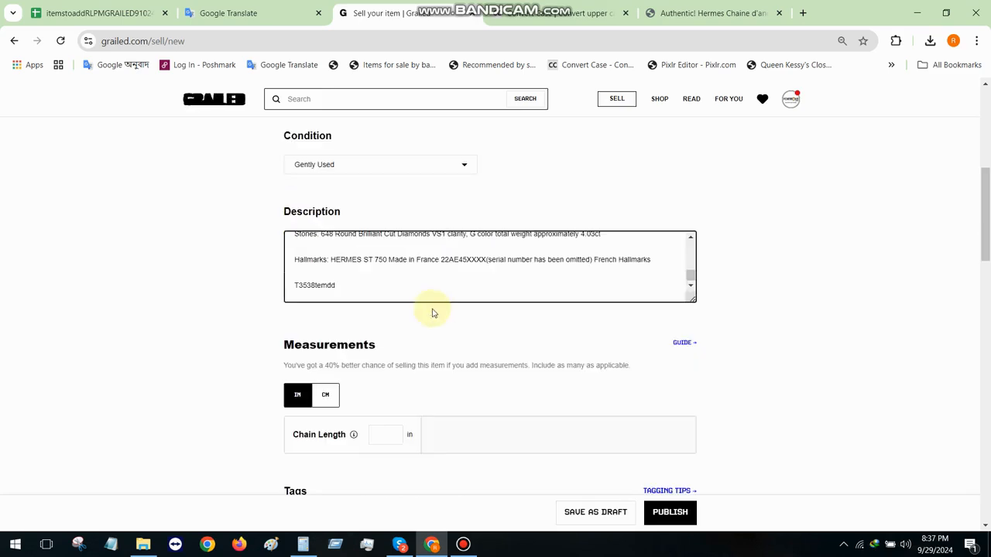
scroll(464, 341, down, 2)
click(389, 300)
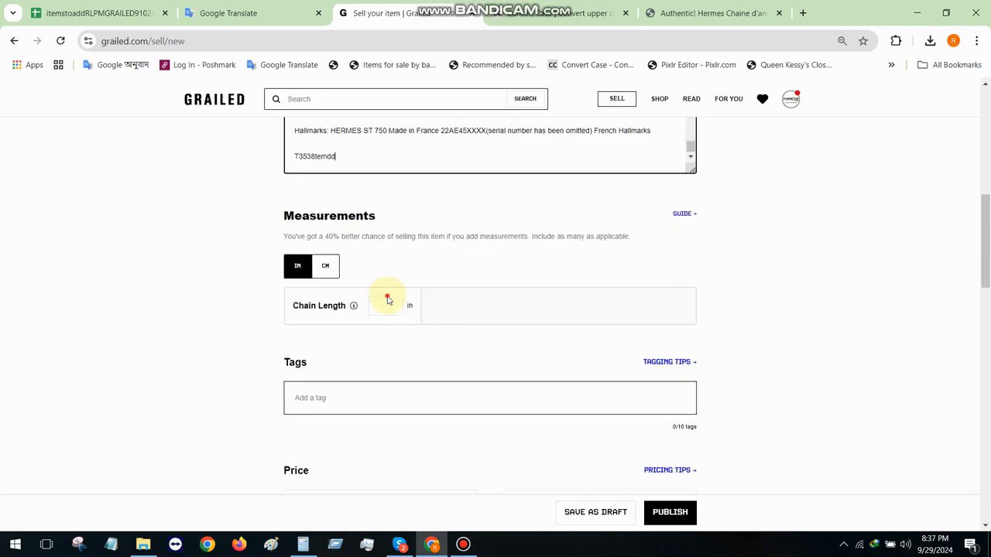
click(701, 11)
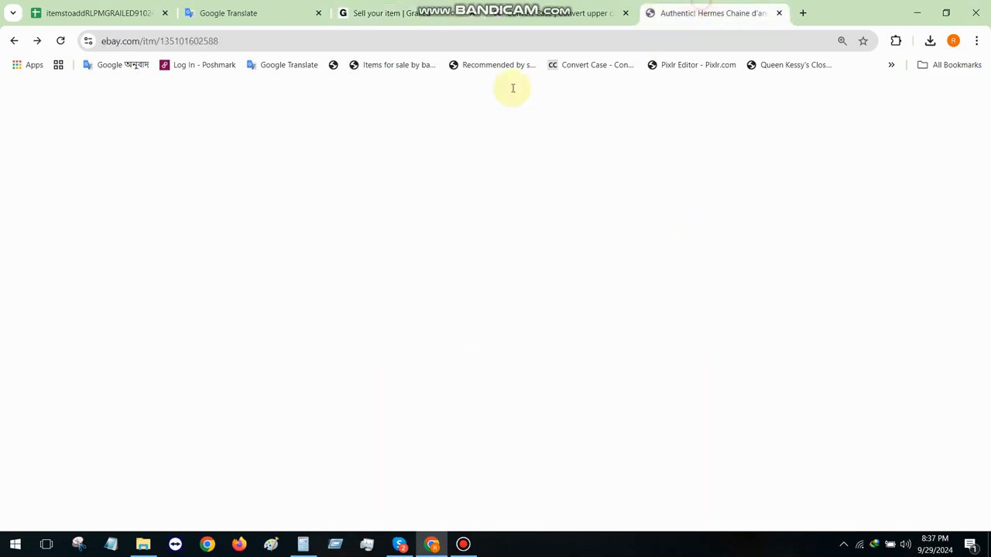
double_click(466, 199)
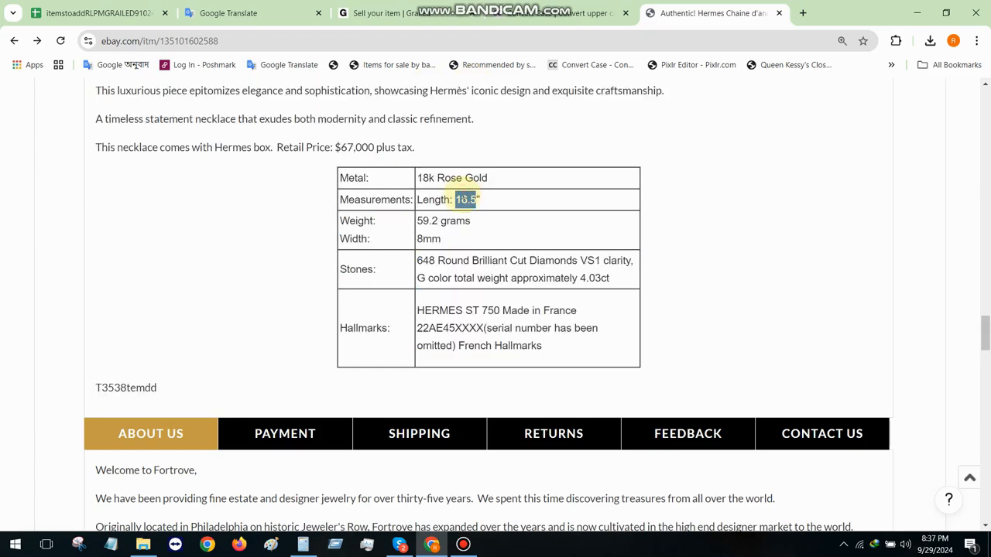
right_click(466, 199)
click(484, 209)
click(379, 13)
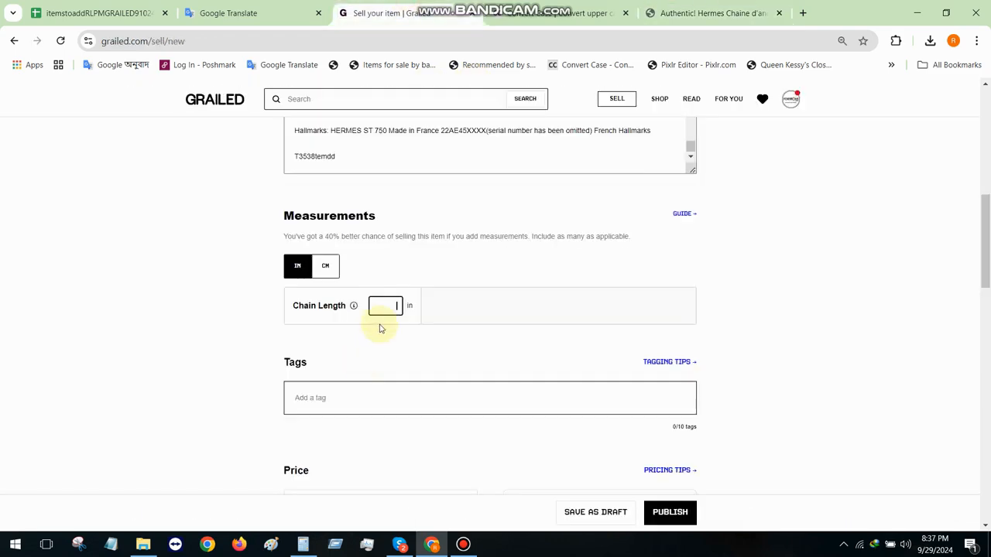
right_click(387, 304)
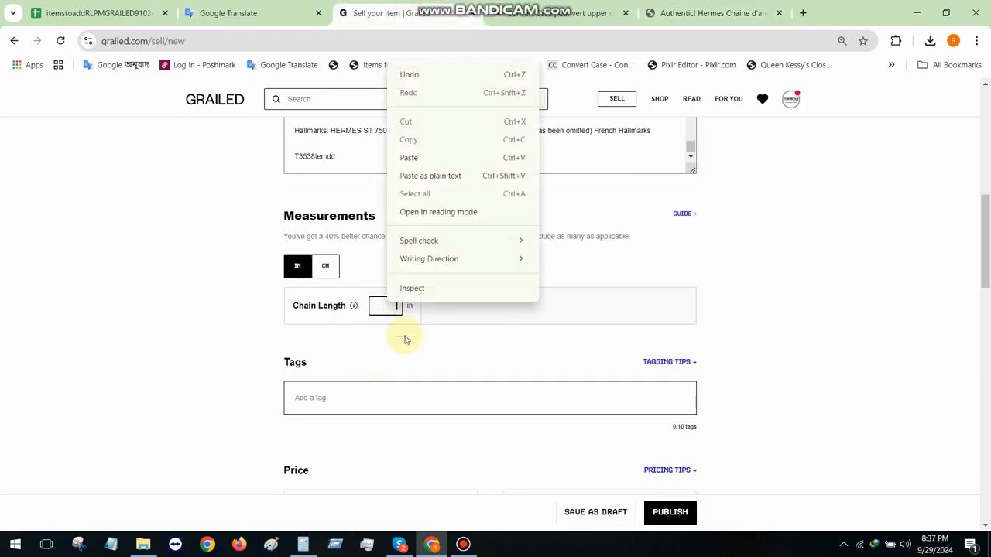
click(409, 158)
- Copy the brand Hermes from the eBay item specifics and add it as a tag on the Grailed listing
scroll(358, 225, down, 3)
scroll(348, 194, up, 2)
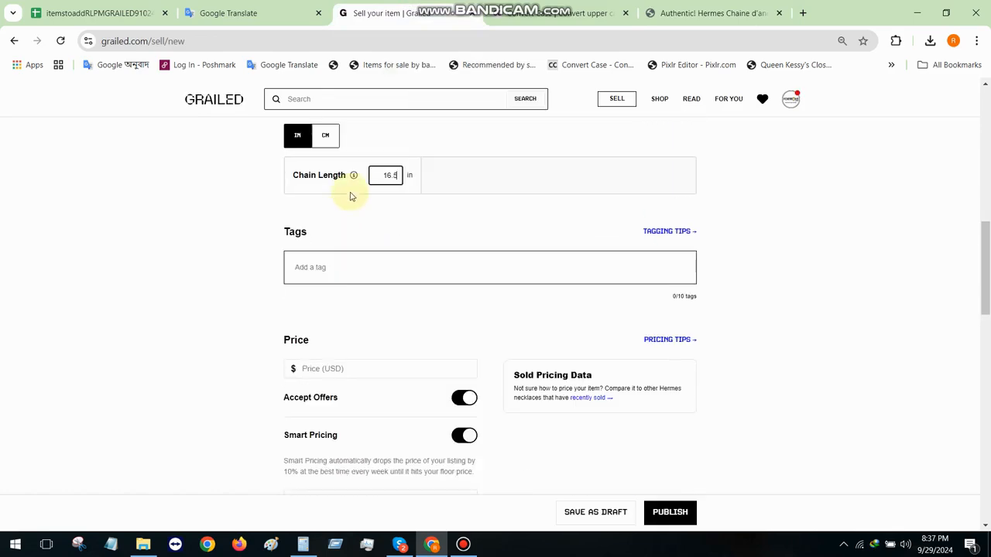
click(316, 264)
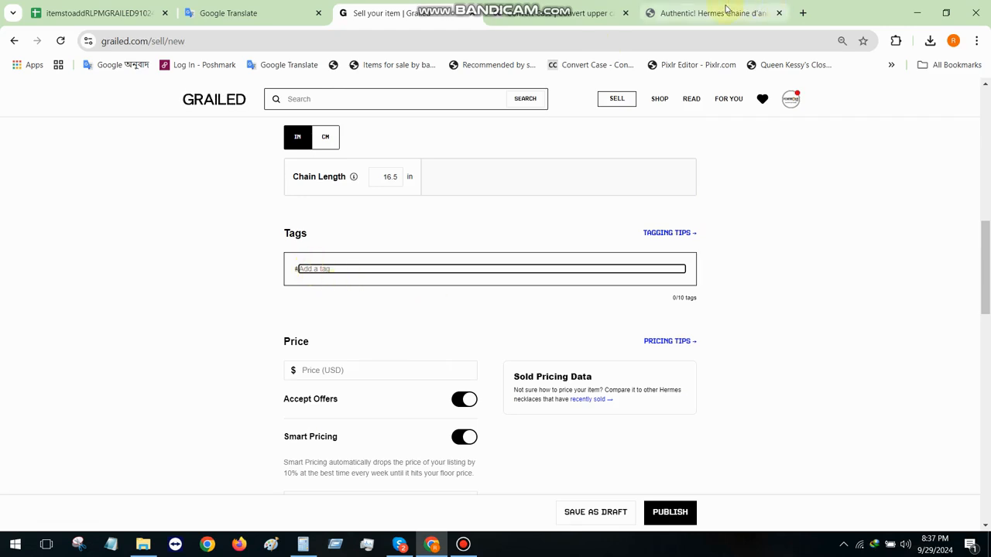
mouse_move(726, 8)
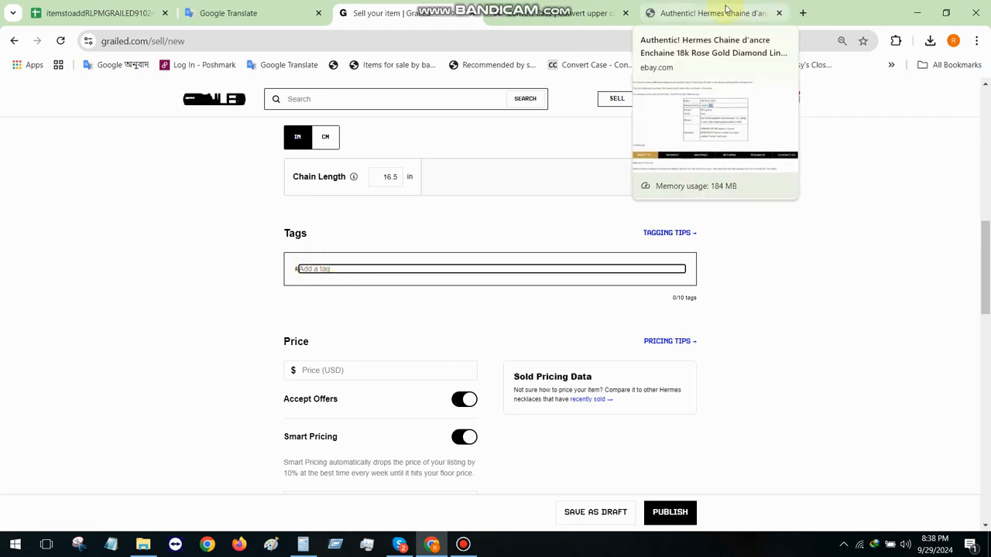
click(726, 8)
scroll(537, 186, up, 10)
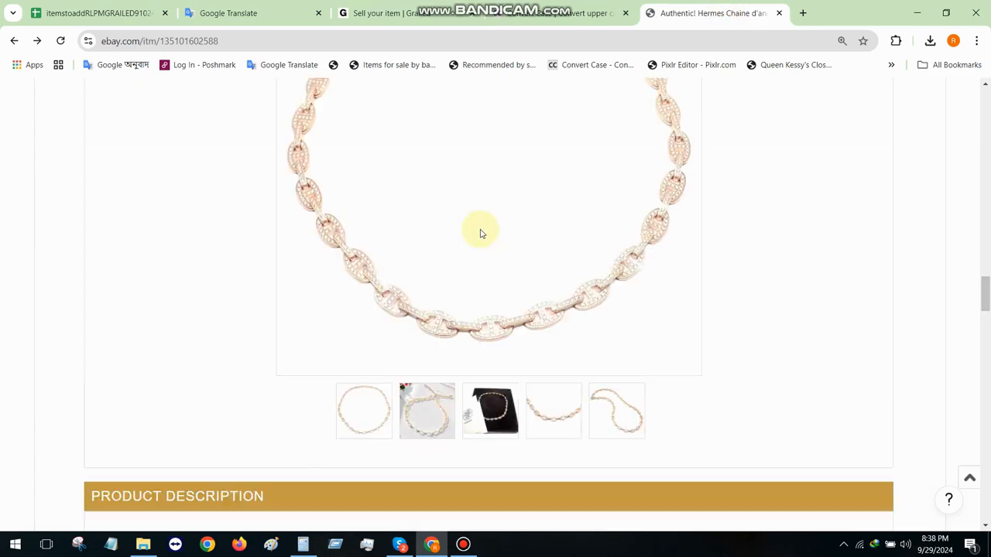
scroll(563, 207, up, 4)
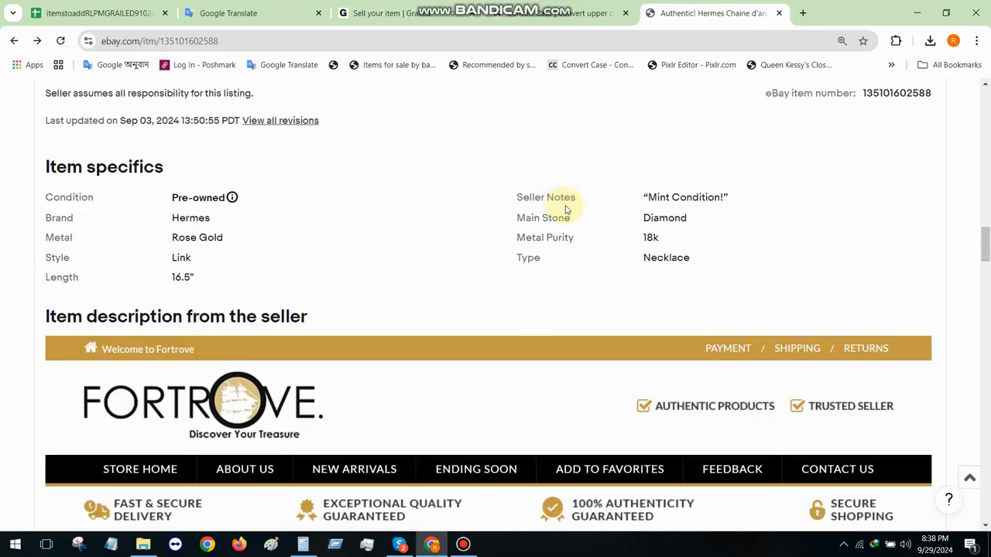
double_click(185, 218)
key(ctrl+c)
click(387, 12)
key(ctrl+v)
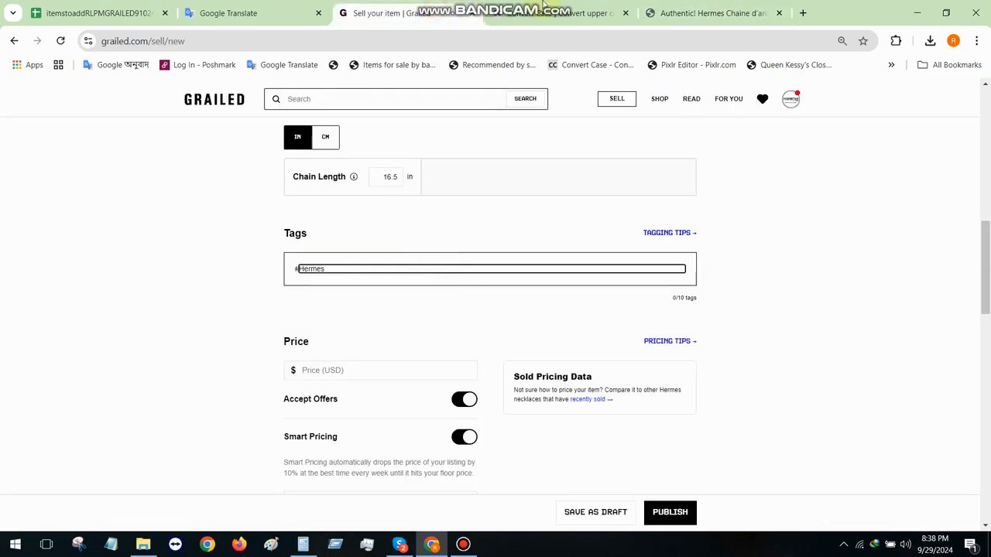
key(Return)
- Copy the metal Rose Gold from the eBay item specifics and add it to the Grailed listing as the one-word tag RoseGold
click(712, 13)
double_click(185, 238)
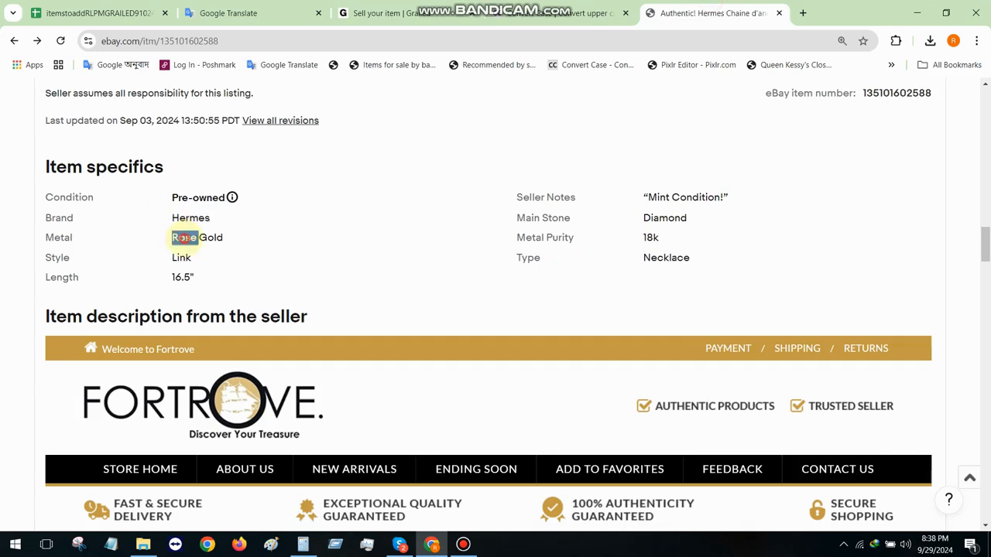
drag(184, 237, 223, 237)
key(ctrl+c)
click(386, 12)
key(ctrl+v)
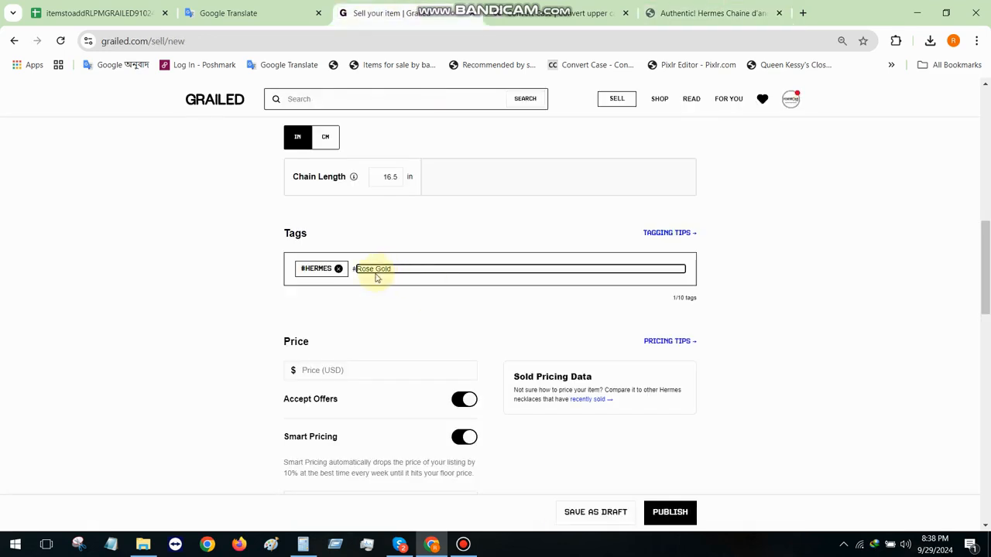
click(376, 278)
click(376, 269)
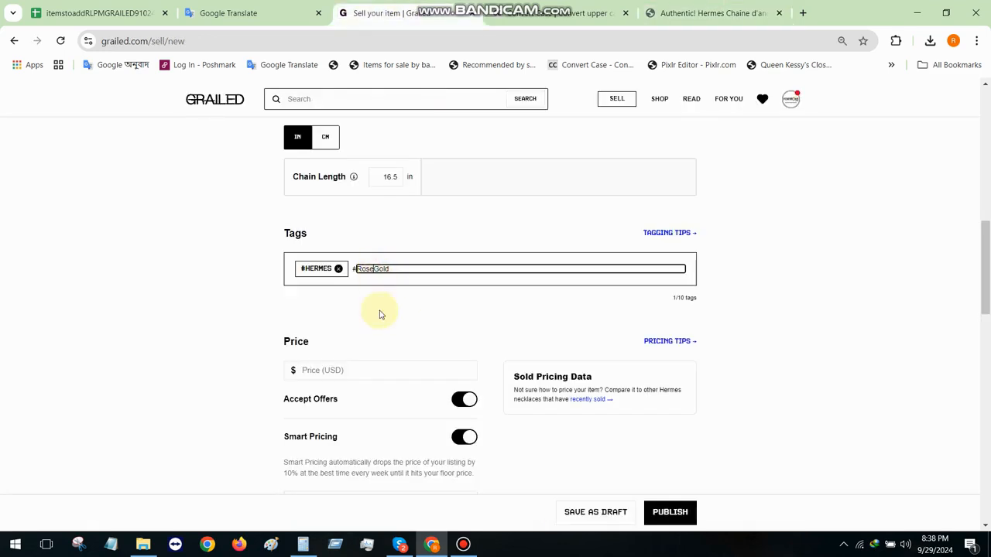
key(Return)
- Copy the style Link from the eBay item specifics and add it as a Grailed tag
click(712, 13)
double_click(182, 258)
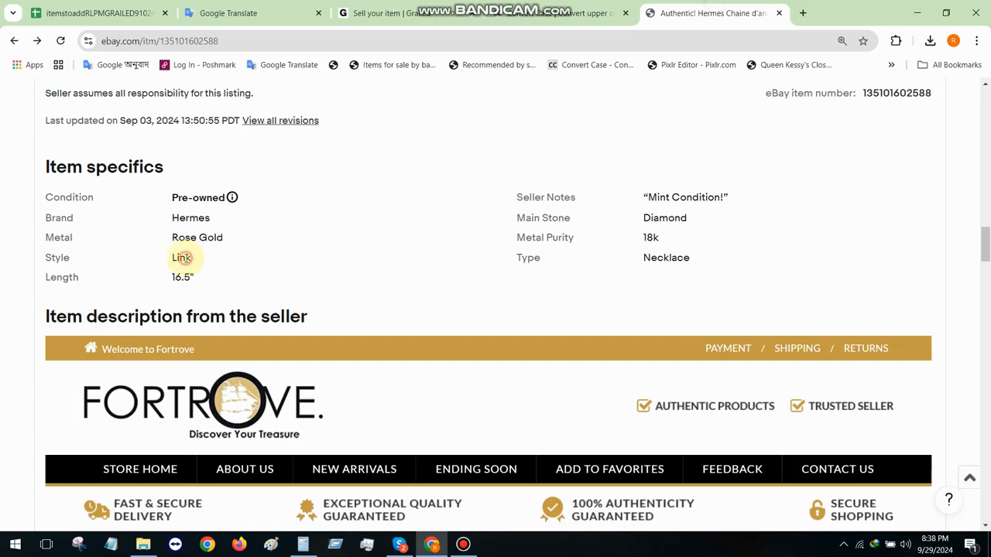
key(ctrl+c)
click(379, 12)
key(ctrl+v)
key(Return)
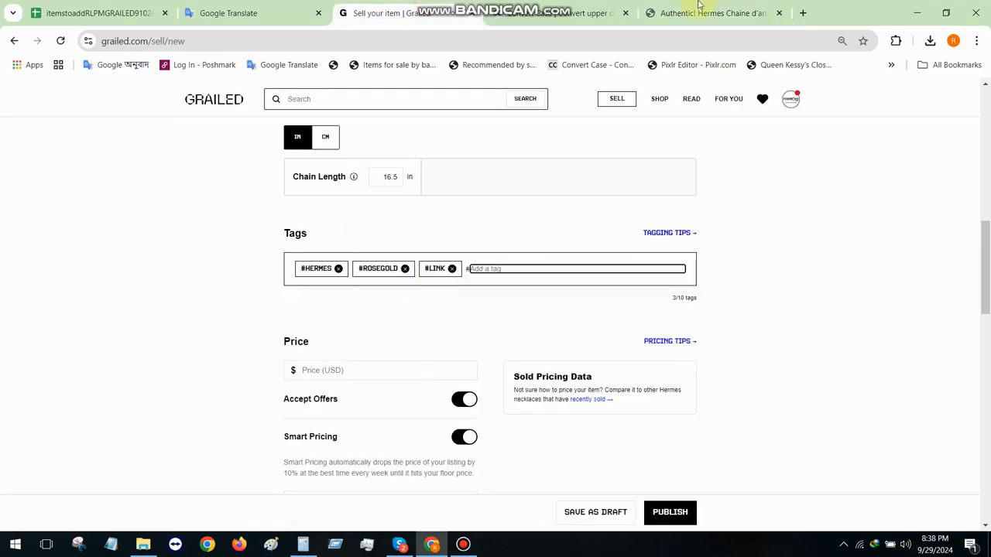
- Copy the metal purity 18k from the eBay item specifics and add it as a Grailed tag
click(705, 12)
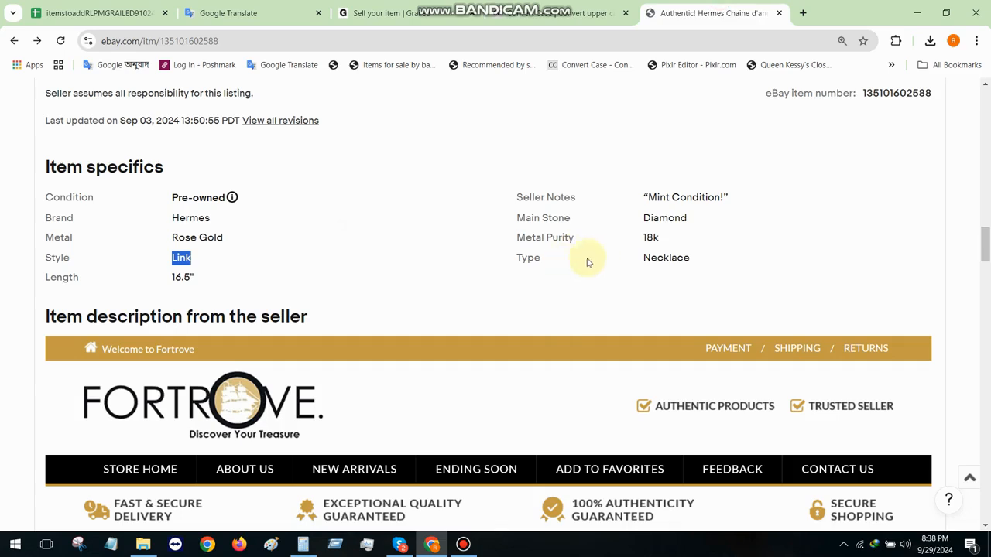
double_click(650, 237)
key(ctrl+c)
click(379, 12)
key(ctrl+v)
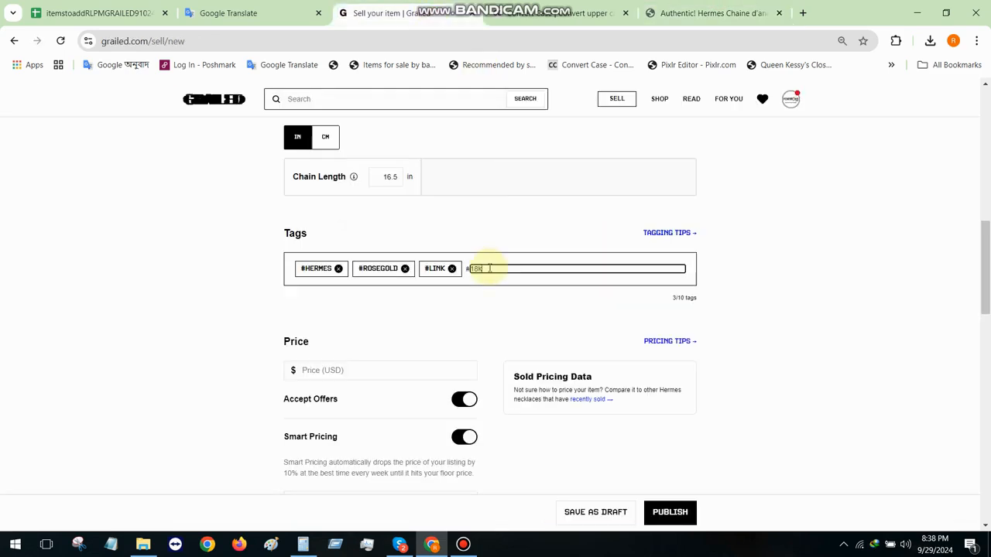
key(Return)
- Copy the main stone Diamond from the eBay item specifics and add it as a Grailed tag
click(705, 12)
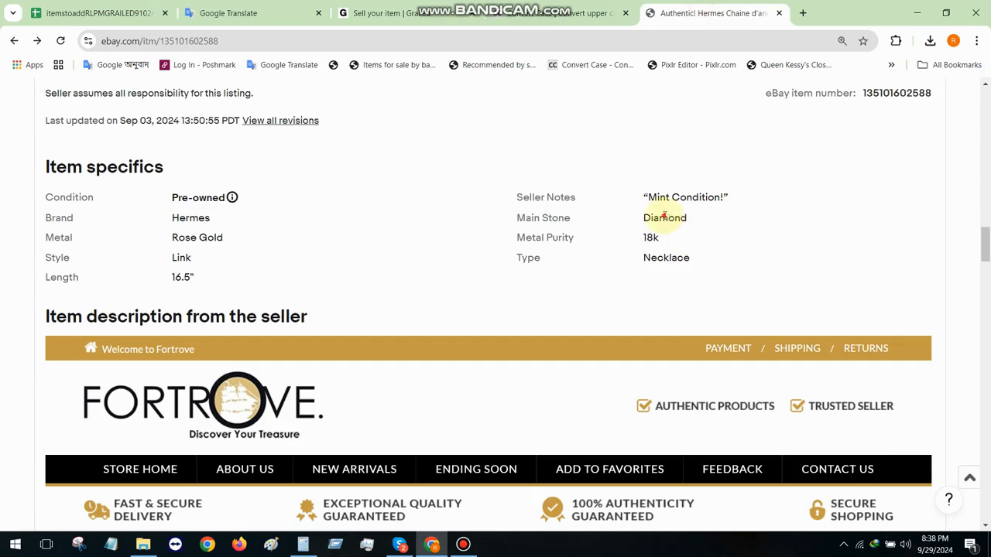
double_click(664, 217)
key(ctrl+c)
click(457, 9)
key(ctrl+v)
key(Return)
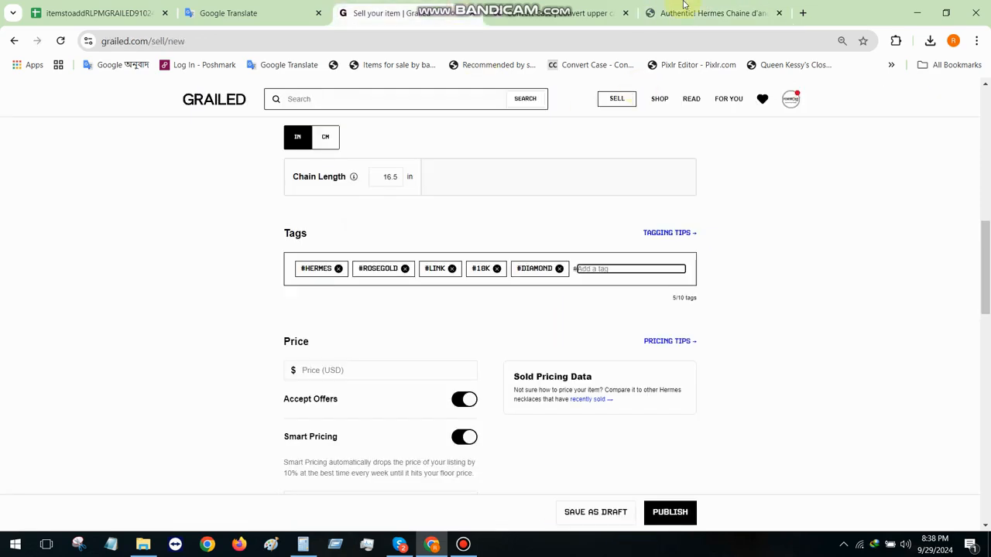
- Copy the type Necklace from the eBay item specifics and add it as a Grailed tag
click(688, 11)
double_click(664, 258)
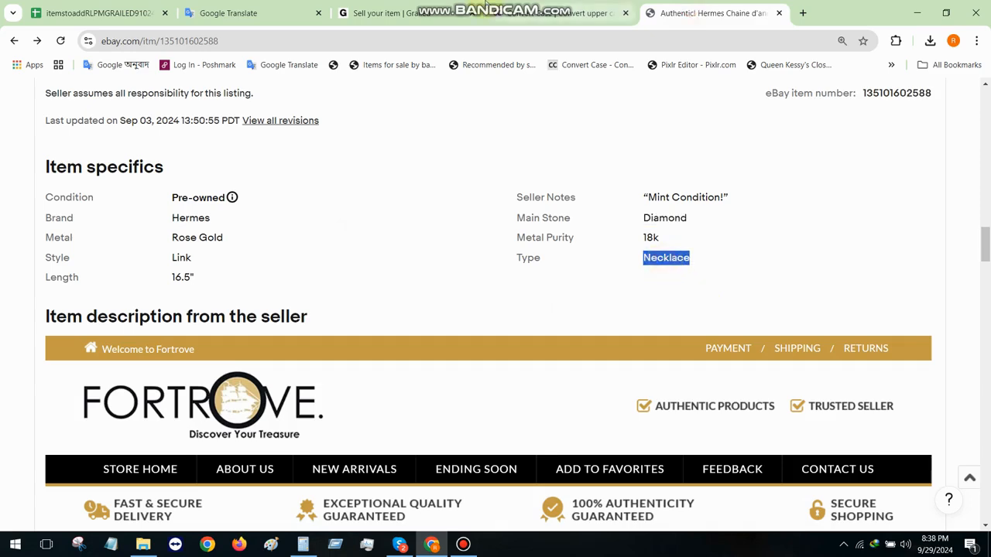
key(ctrl+c)
click(457, 11)
key(ctrl+v)
key(Return)
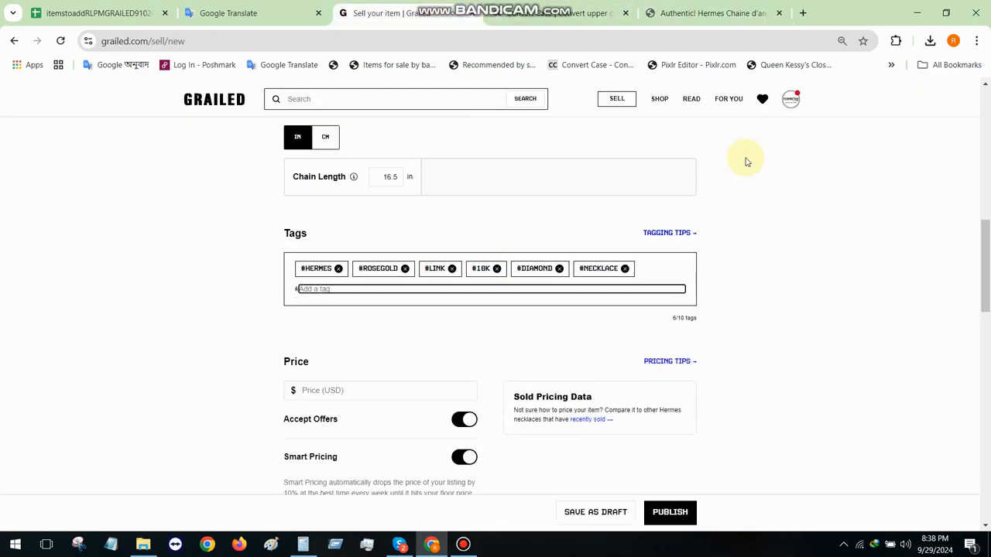
- Copy the word Authentic from the eBay listing title and add it as a Grailed tag
click(714, 11)
scroll(648, 227, up, 2)
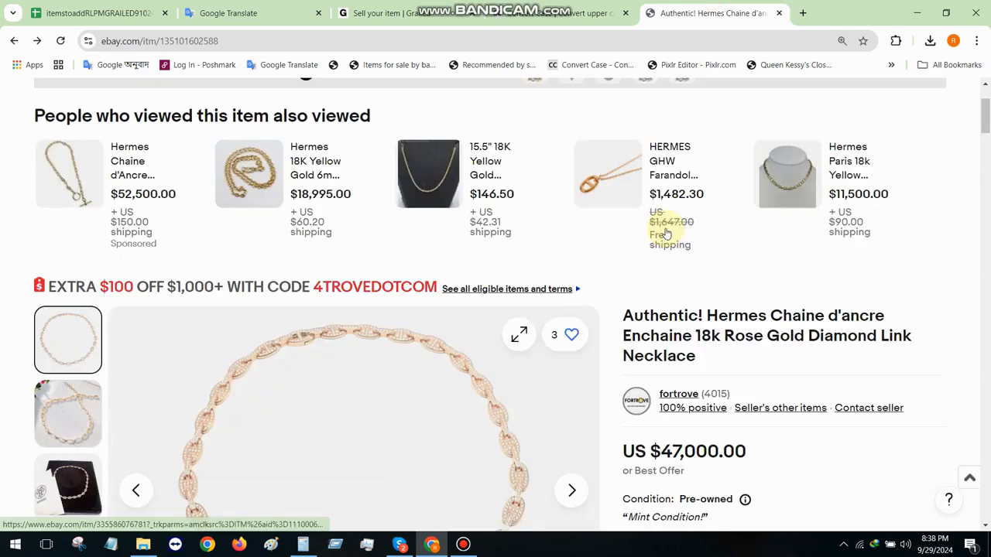
double_click(670, 318)
key(ctrl+c)
click(411, 11)
key(ctrl+v)
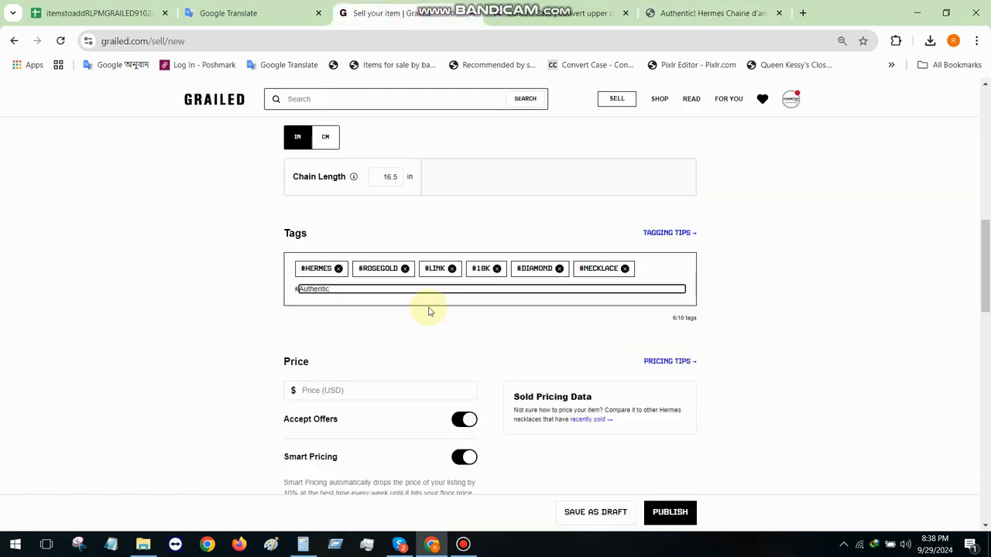
key(Return)
- Add the tag womens to the Grailed listing
text(women)
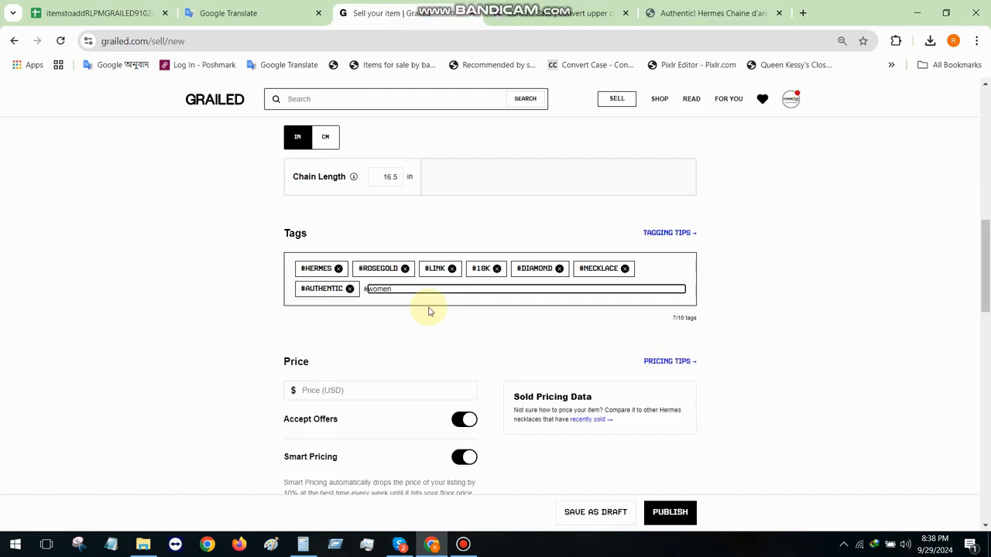
text(s)
key(Return)
- Start editing the Grailed price and look up the necklace's asking price on its eBay listing
scroll(405, 267, down, 3)
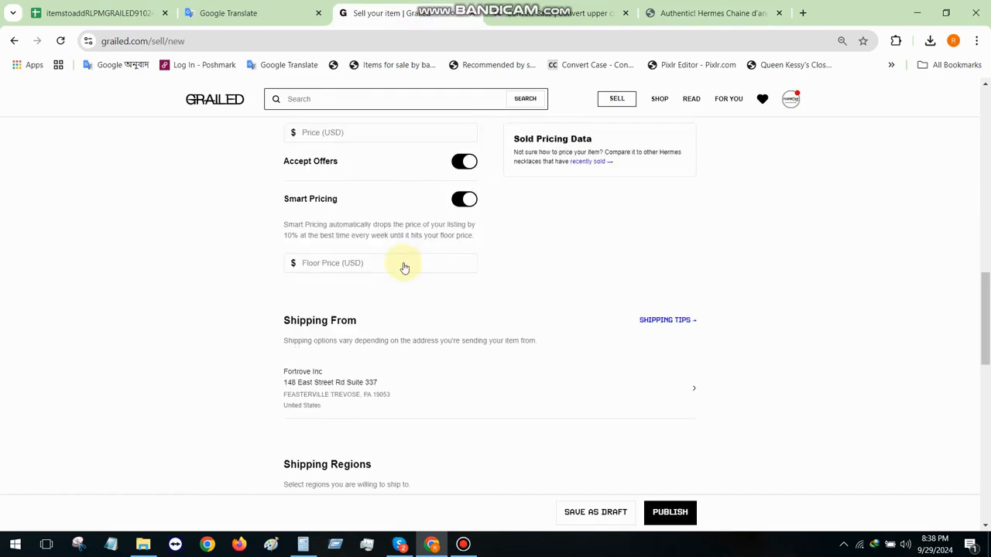
scroll(404, 232, up, 2)
click(375, 259)
click(696, 13)
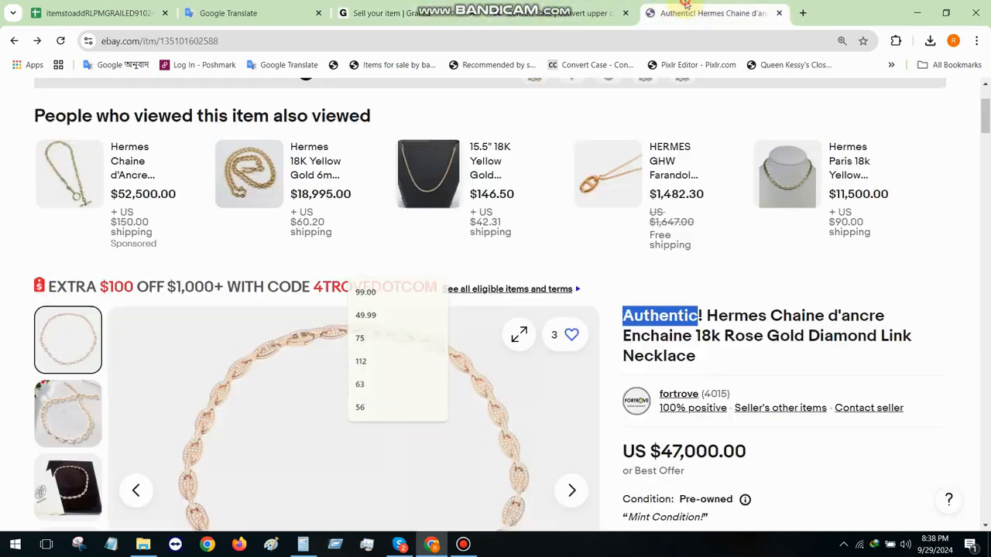
scroll(695, 379, down, 1)
scroll(695, 379, down, 1)
drag(660, 322, 746, 324)
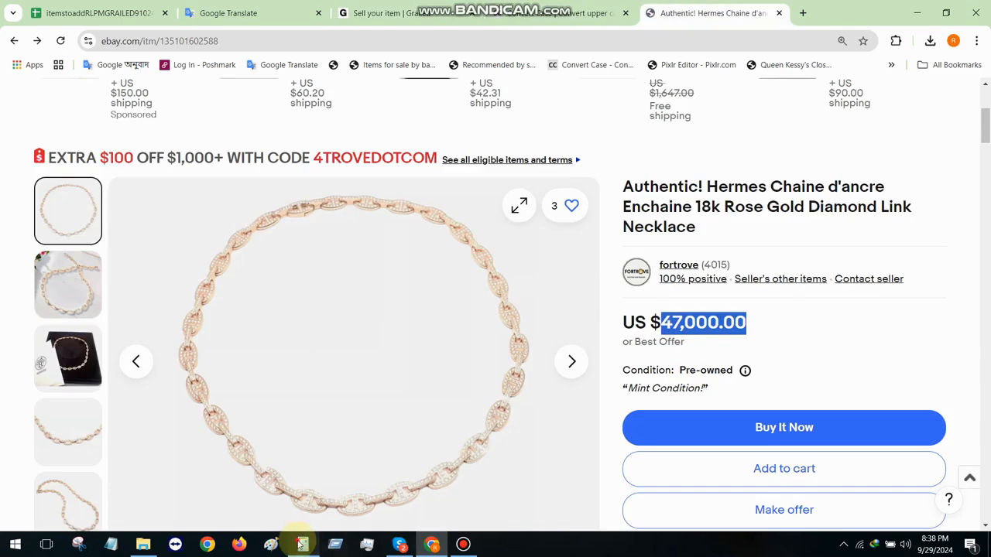
- Switch to Calculator, clear the old value and compute 20 percent of the eBay price as 47000 * 20 / 100
click(302, 544)
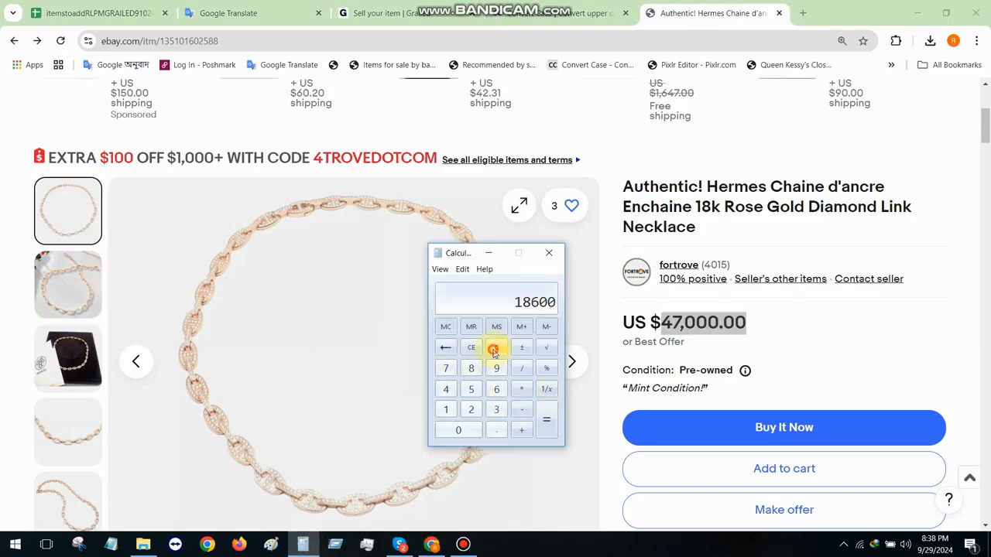
click(493, 350)
click(445, 389)
click(445, 368)
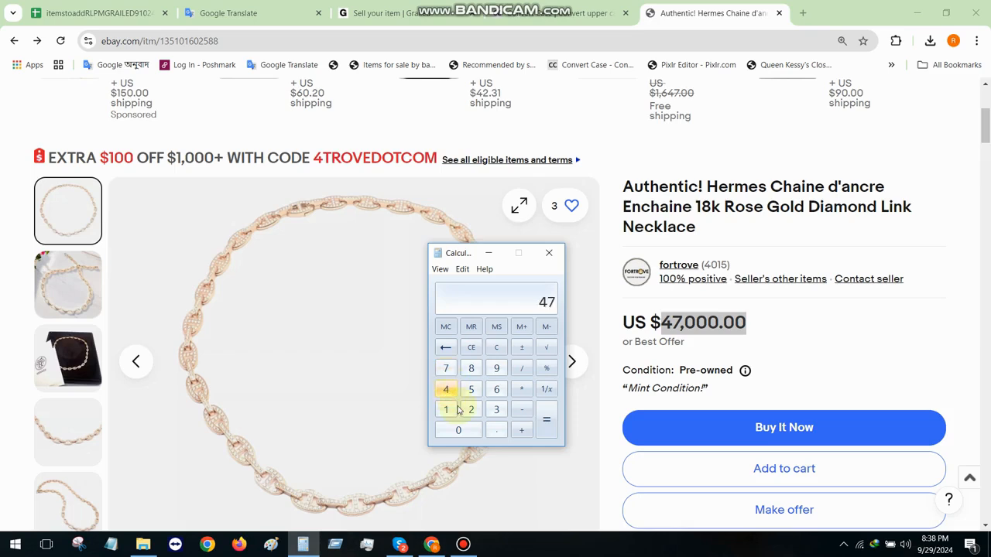
click(464, 432)
click(467, 434)
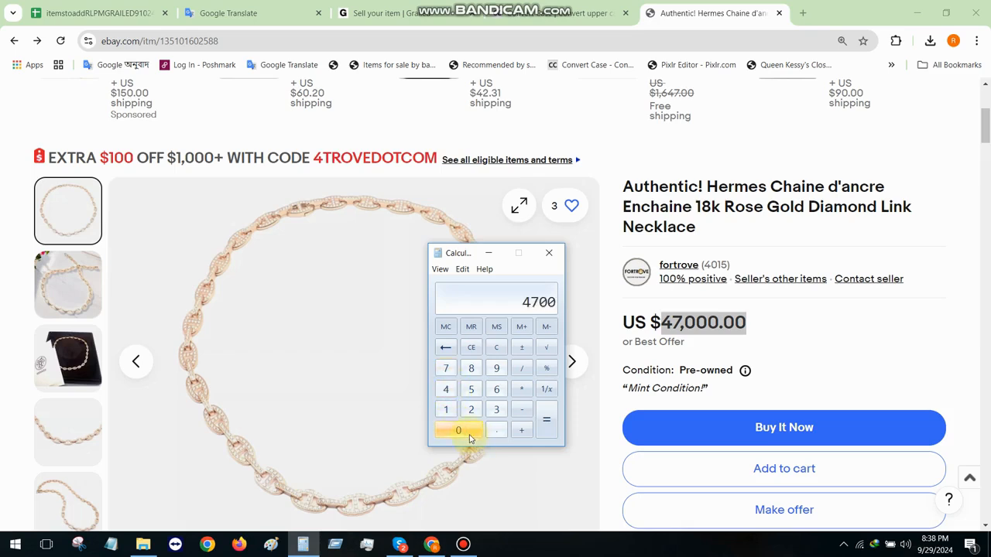
click(467, 437)
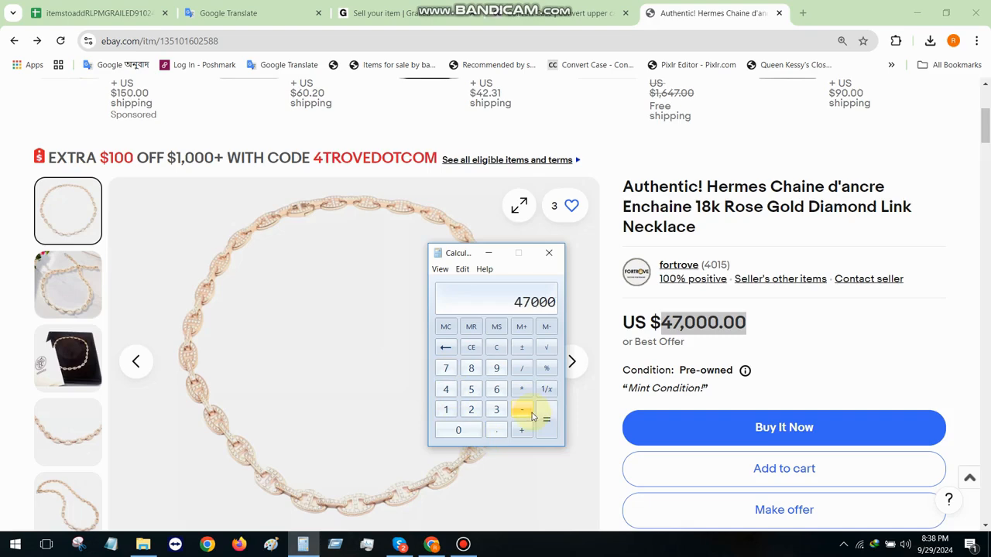
click(522, 393)
click(470, 410)
click(463, 431)
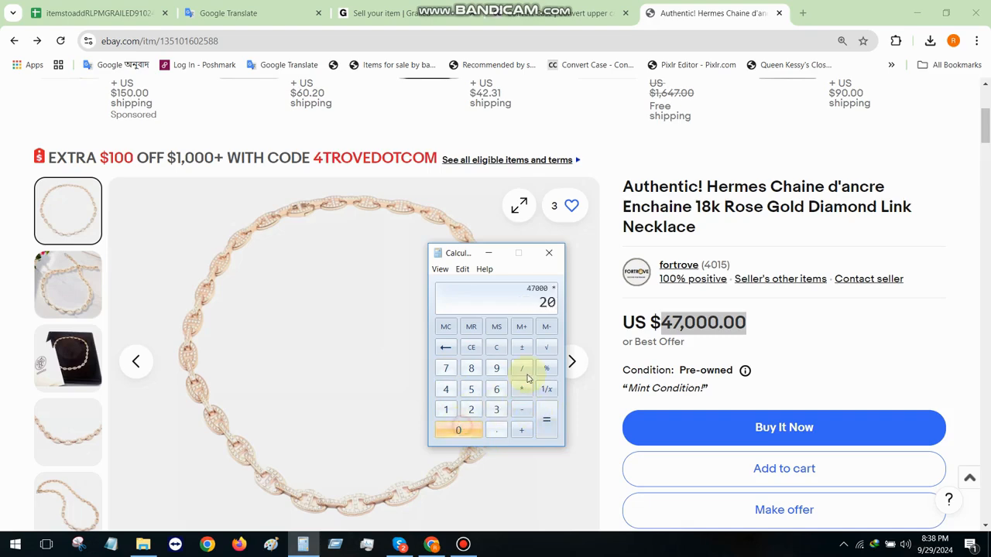
click(529, 375)
click(448, 410)
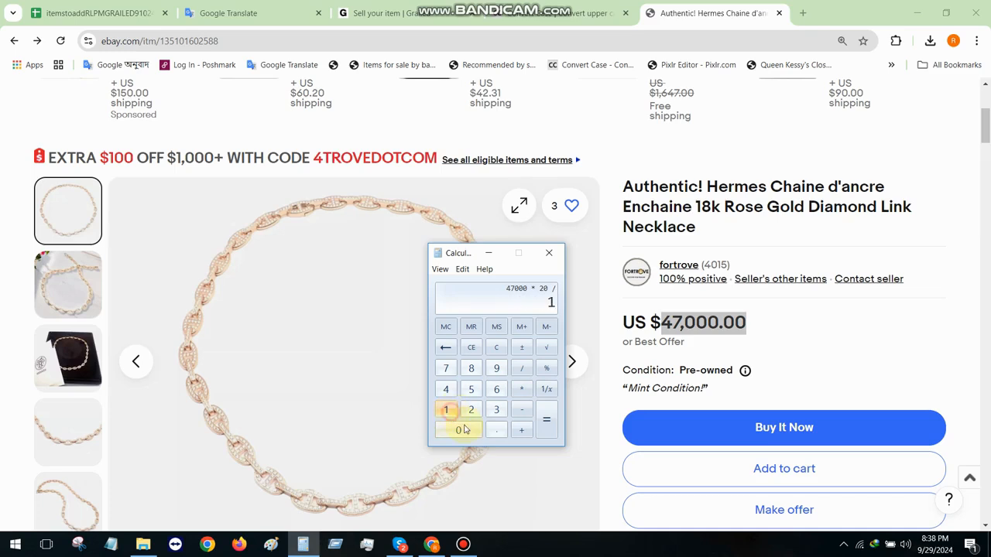
click(460, 431)
click(463, 431)
click(523, 431)
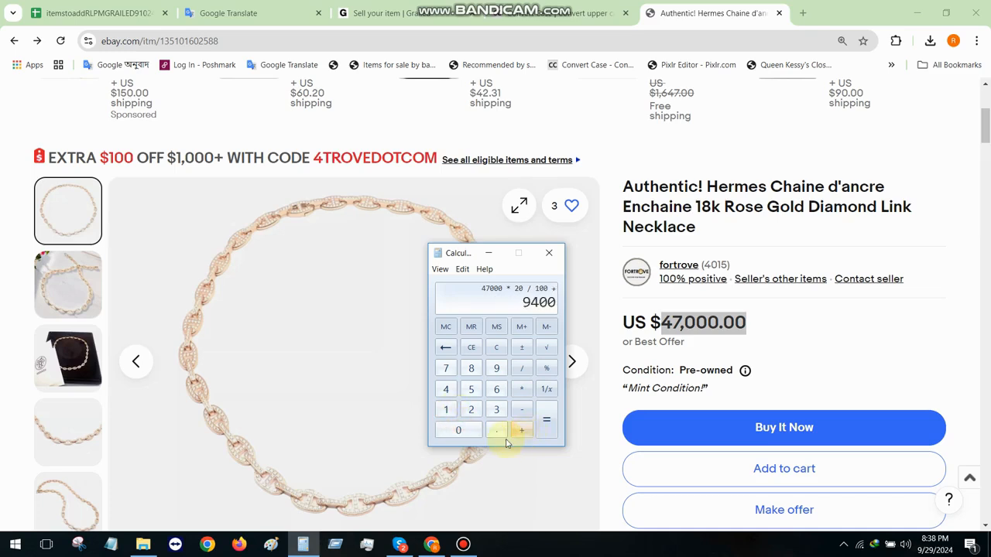
- Add the eBay price of 47000 to the 20 percent markup and compute the total
click(446, 389)
click(446, 368)
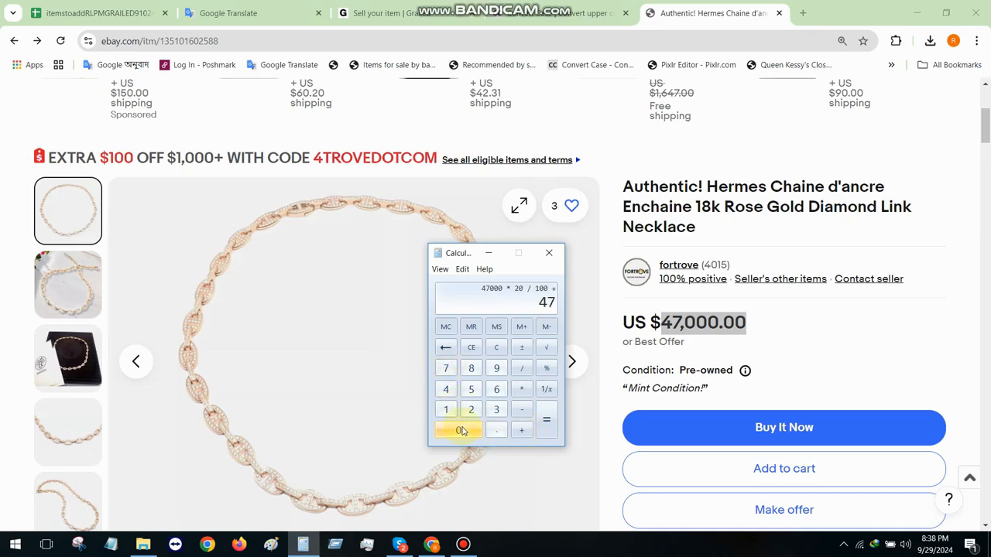
click(460, 431)
click(461, 430)
click(461, 431)
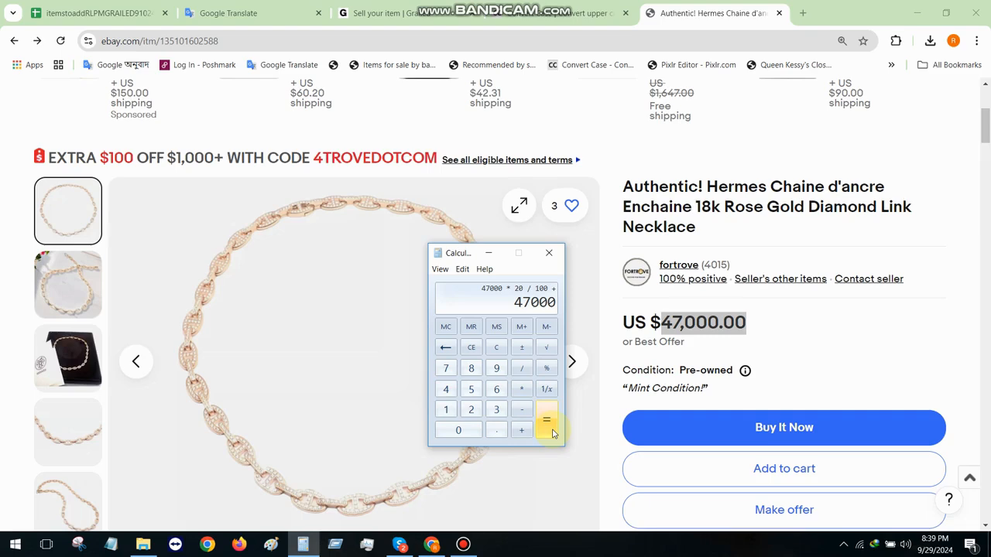
click(551, 432)
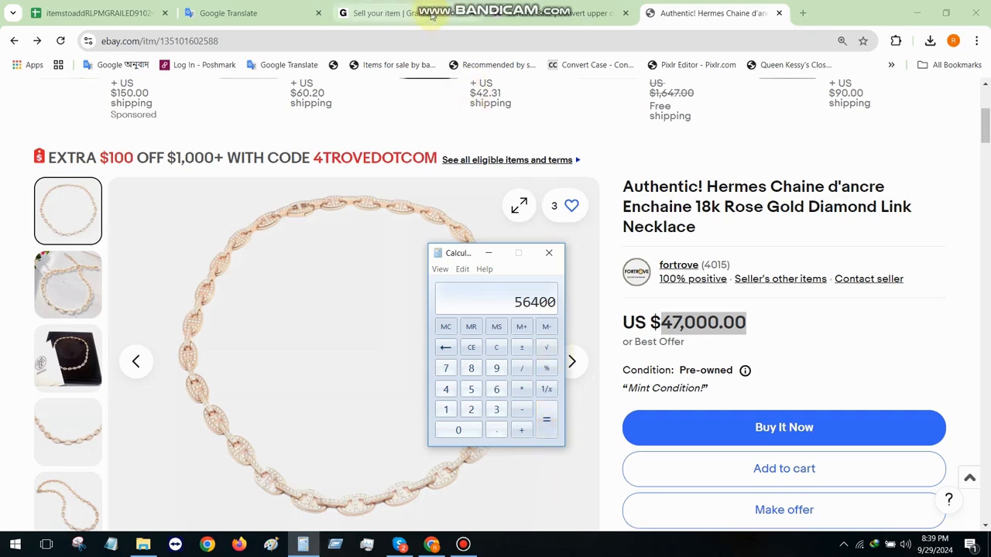
- Set the Grailed listing price to 56400 USD and turn off Smart Pricing
click(402, 13)
key(ctrl+v)
click(327, 299)
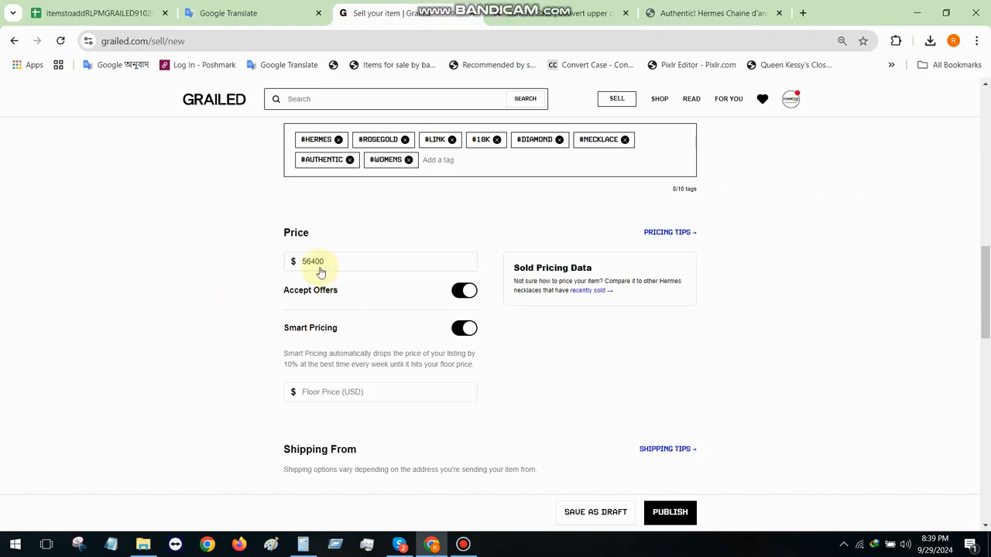
click(465, 329)
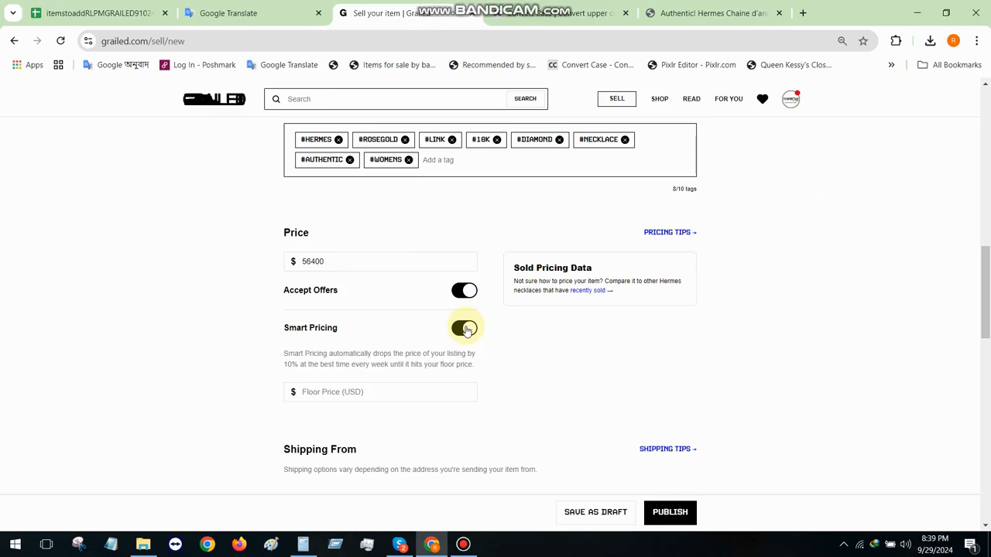
- Upload image 1 from the Downloads folder as the listing's main cover photo
scroll(368, 285, down, 6)
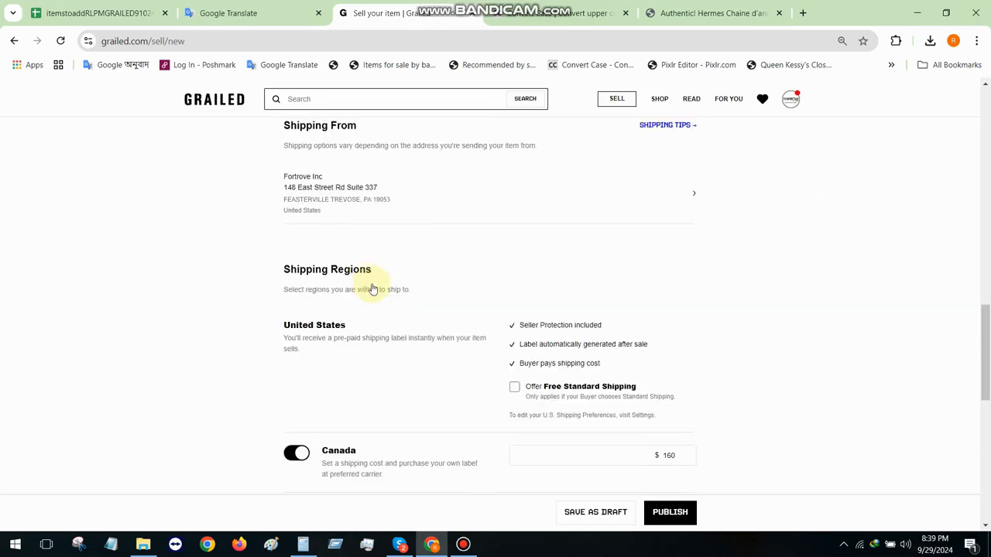
scroll(400, 315, down, 6)
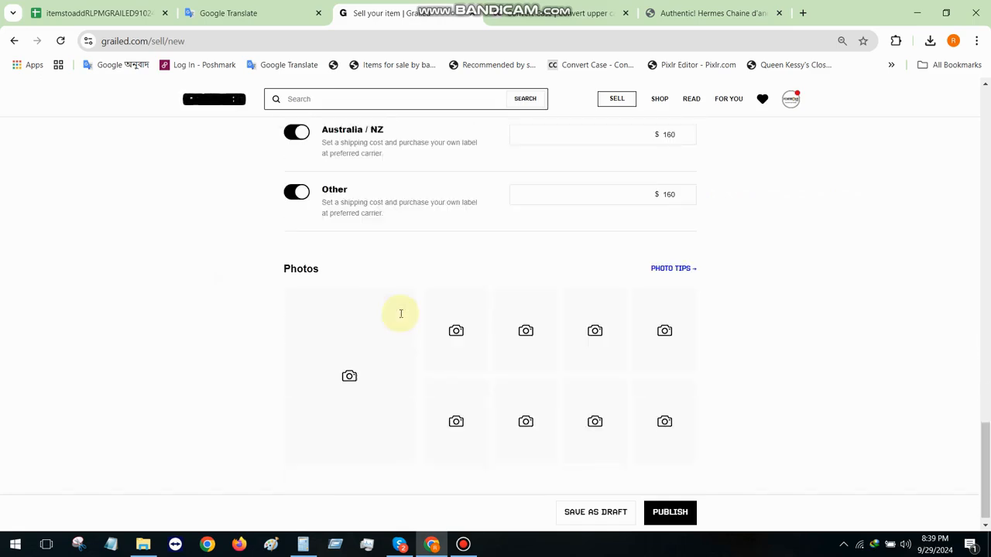
click(349, 367)
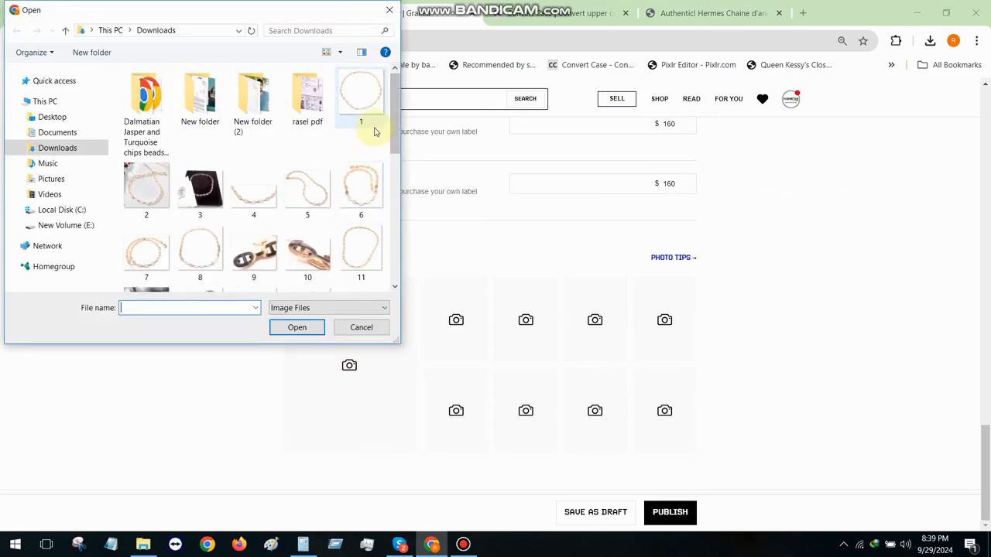
click(358, 105)
double_click(358, 105)
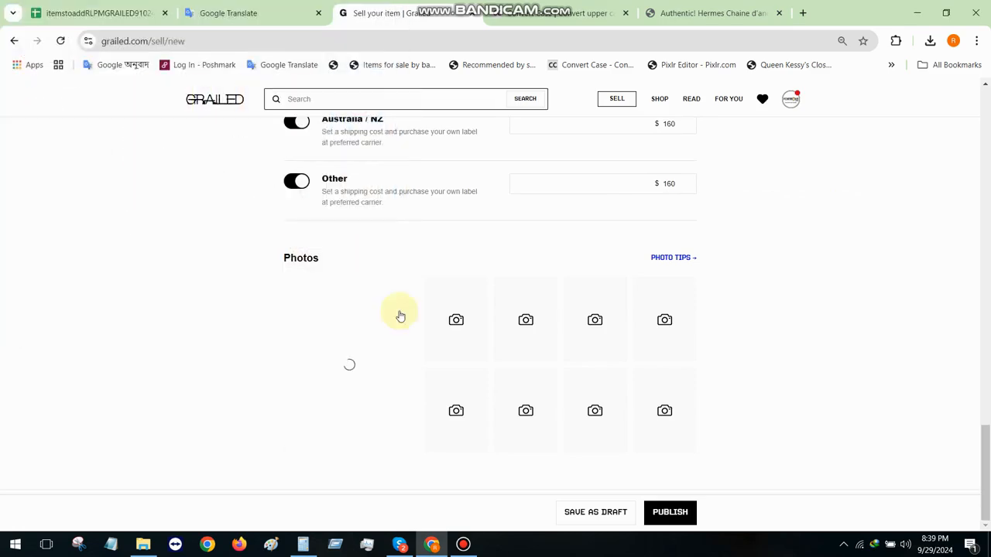
- Add images 2 and 3 from the Downloads folder as the second and third listing photos
click(437, 326)
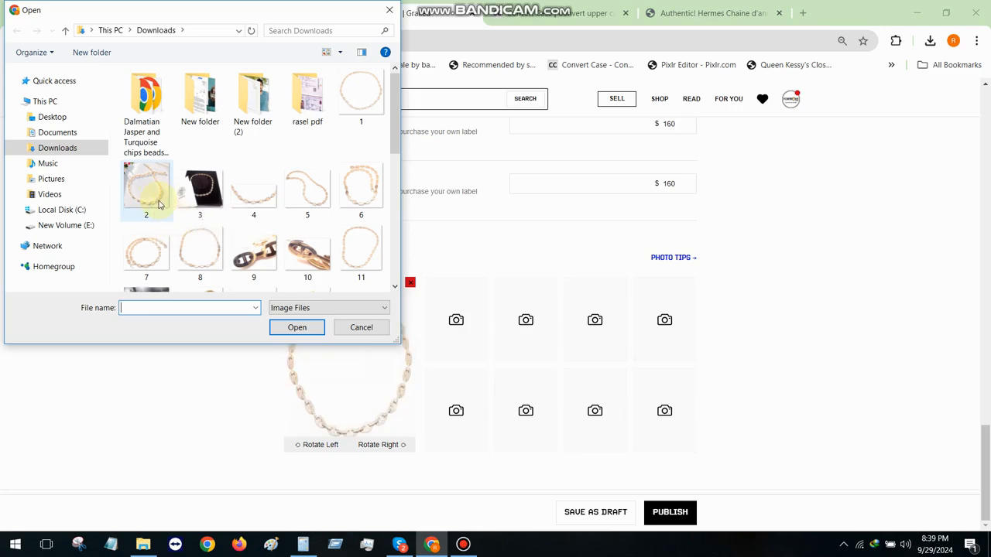
click(159, 202)
double_click(158, 203)
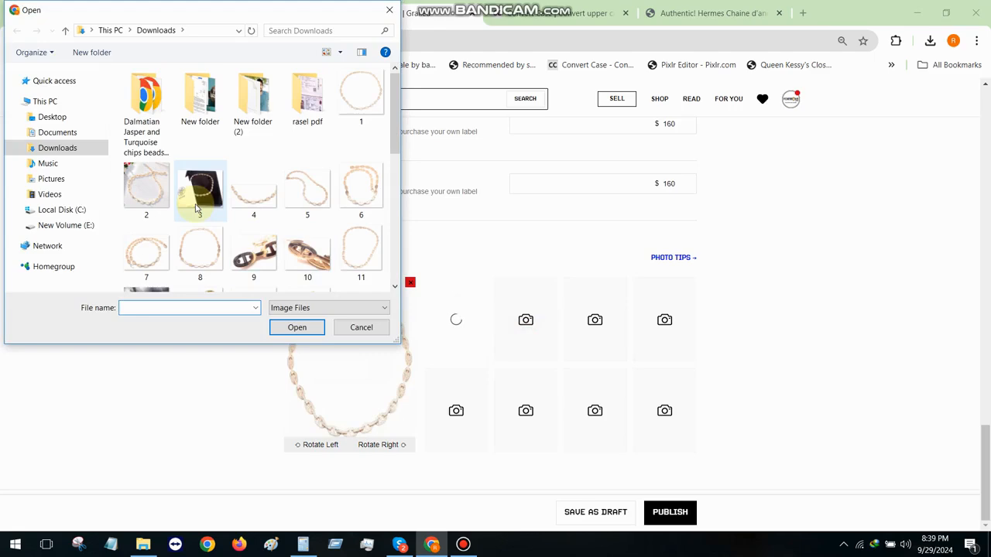
click(205, 212)
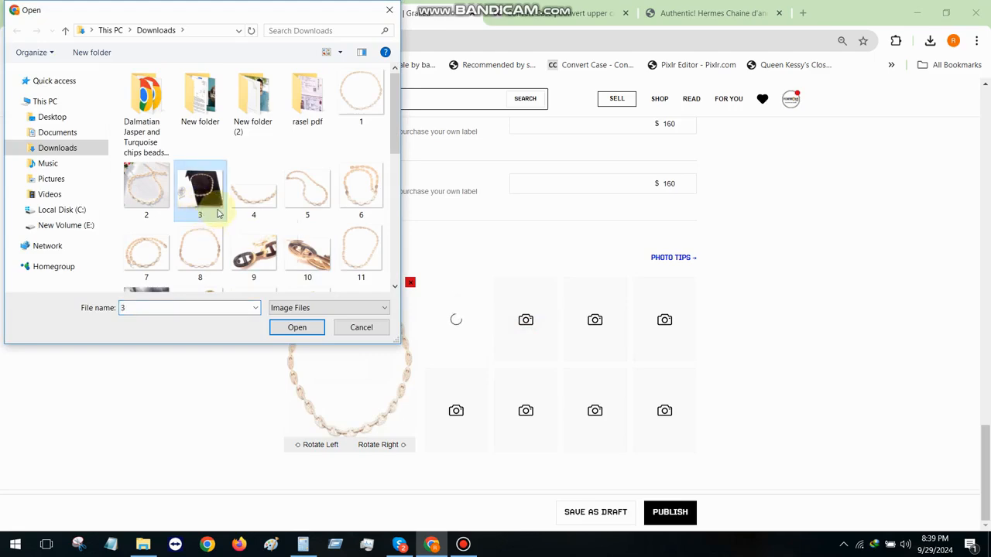
double_click(203, 194)
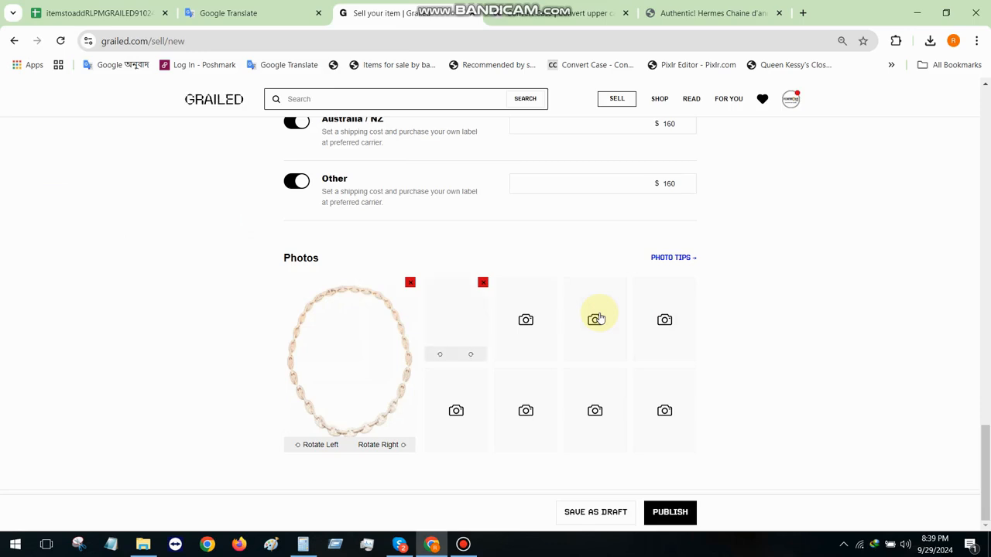
- Try to upload images 4 through 11 from the Downloads folder together as additional listing photos
click(540, 323)
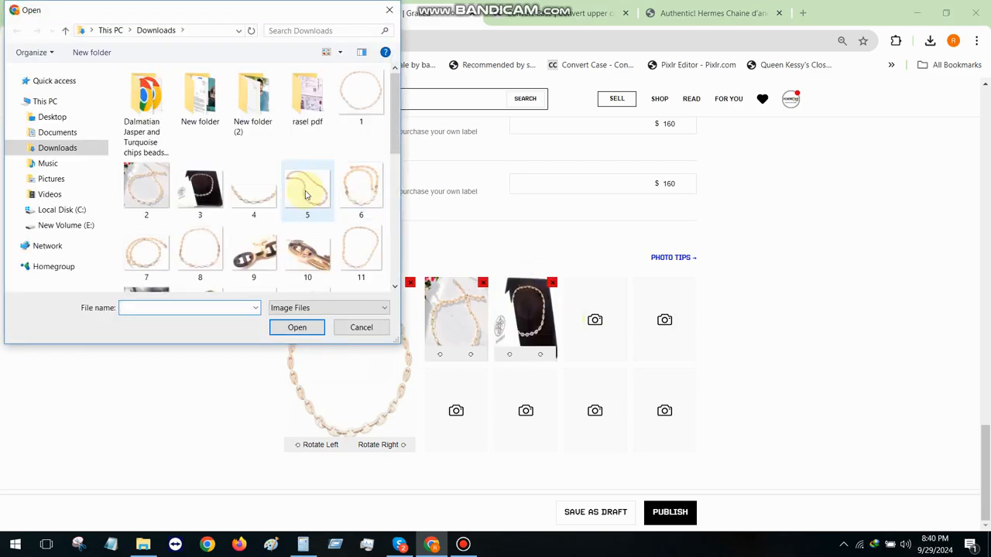
click(251, 203)
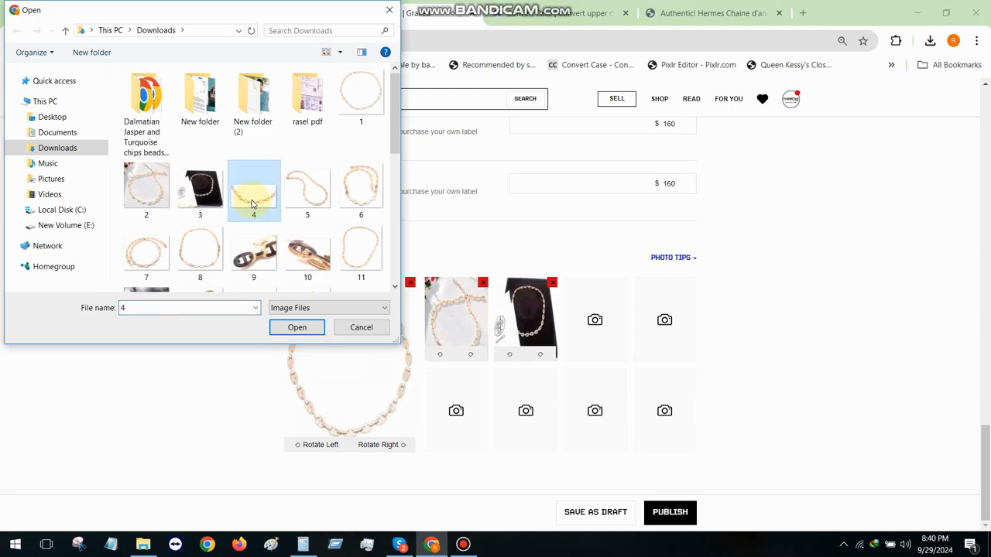
scroll(360, 254, down, 2)
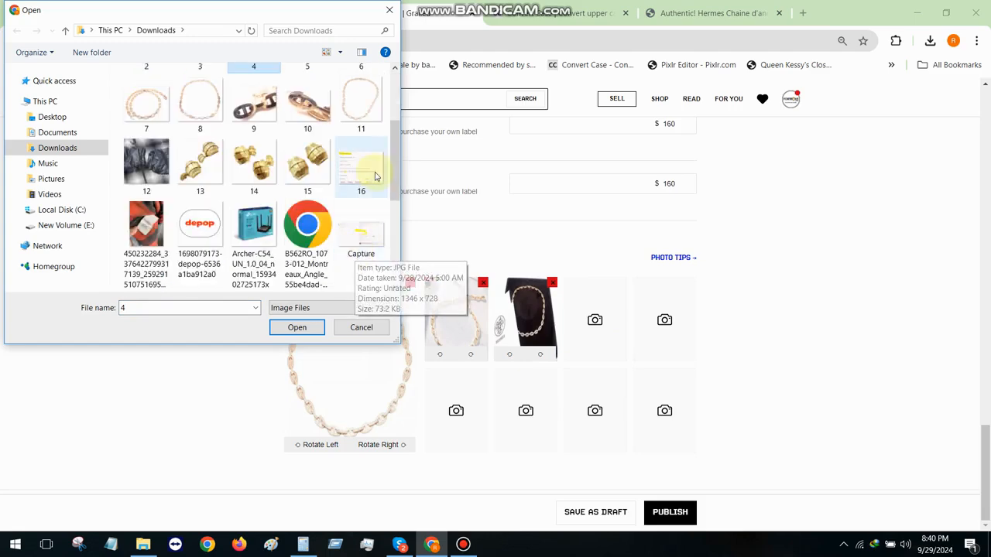
shift+click(358, 109)
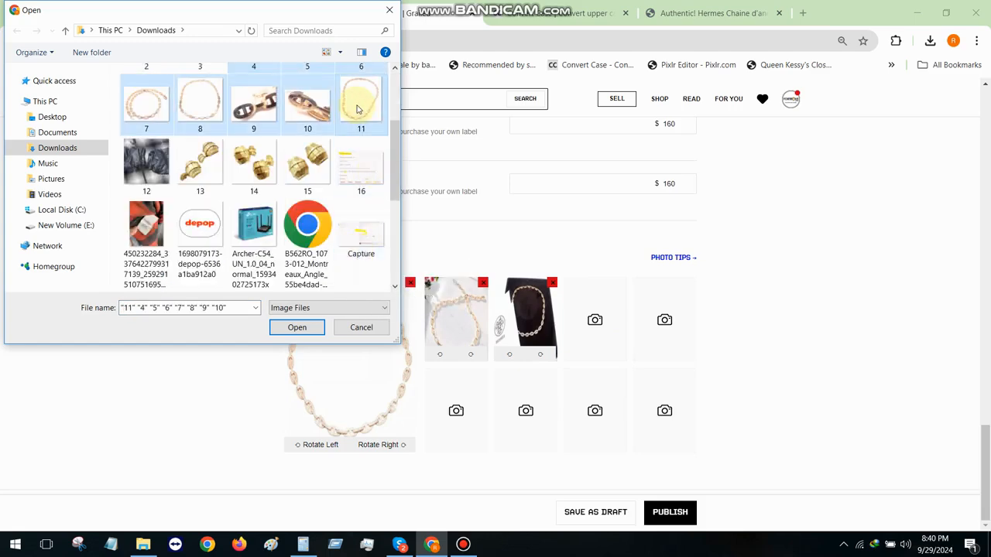
key(Return)
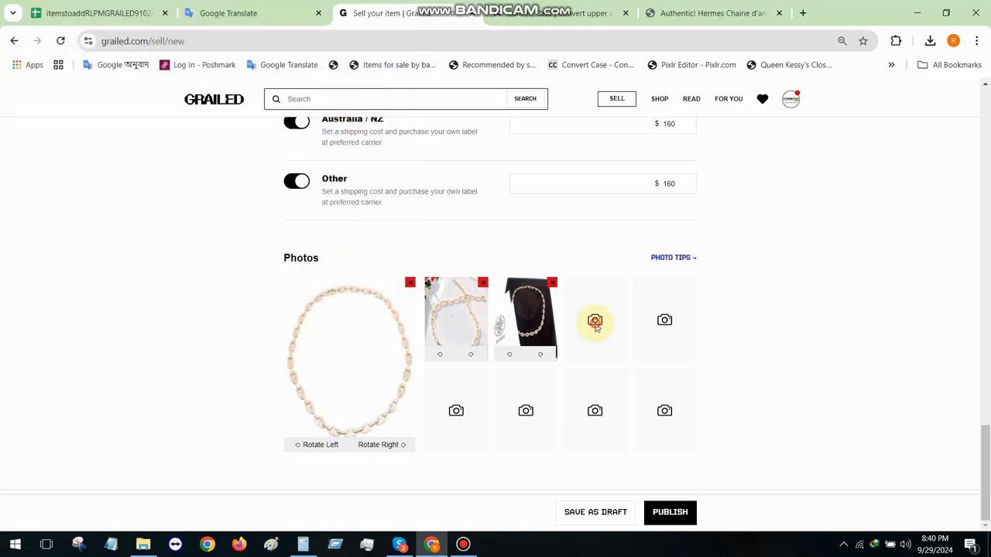
- Upload images 4 through 11 together starting from the fourth photo slot and save the listing as a draft
click(594, 322)
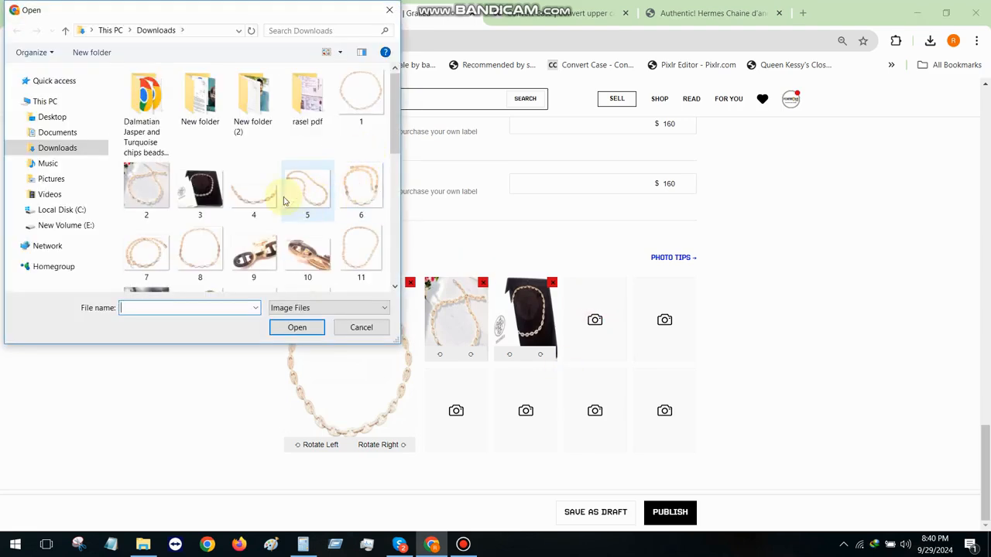
click(259, 199)
shift+click(366, 265)
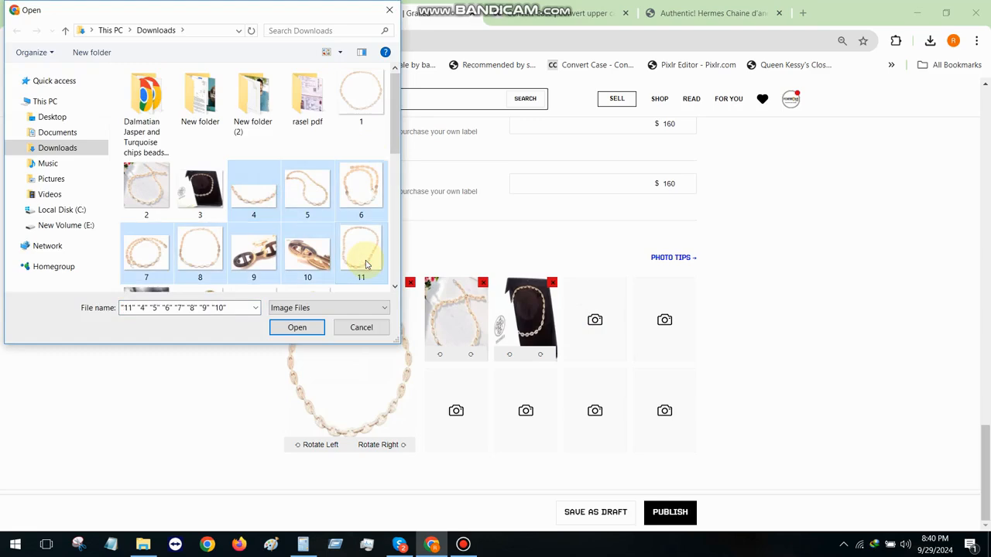
key(Return)
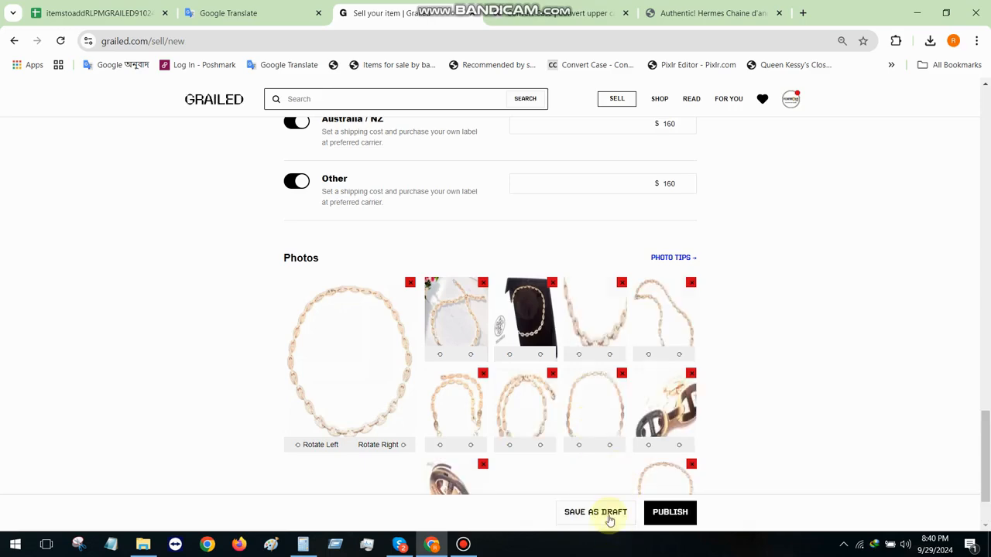
click(598, 511)
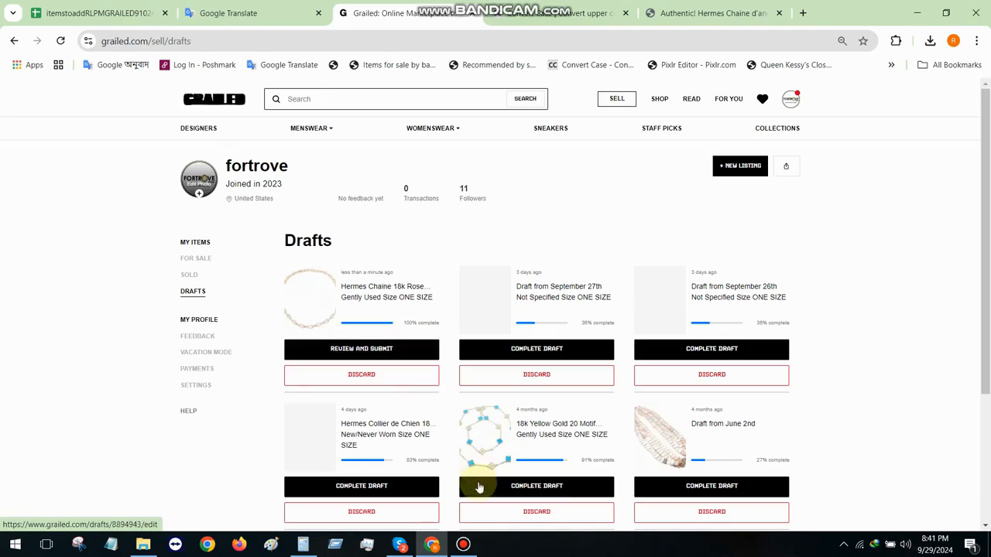
click(463, 545)
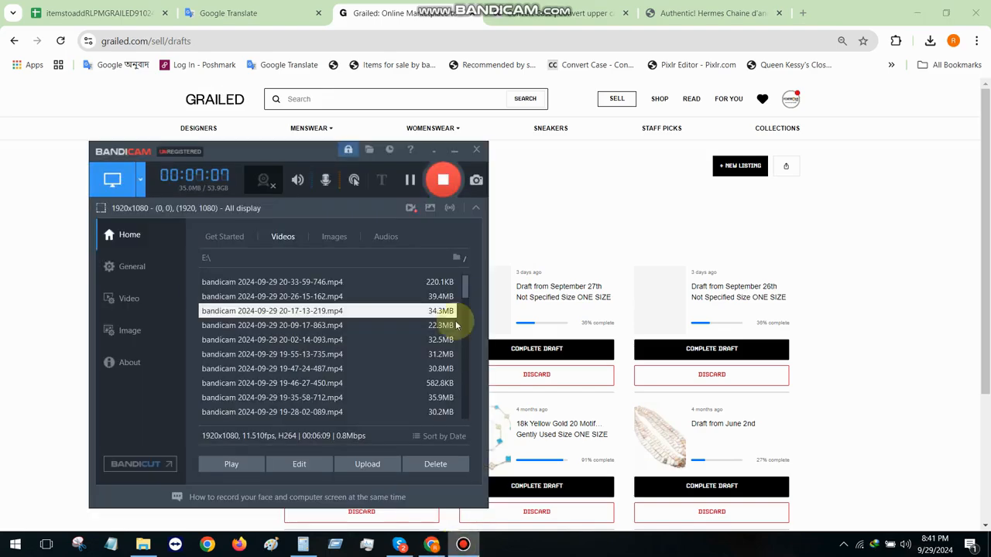
click(443, 180)
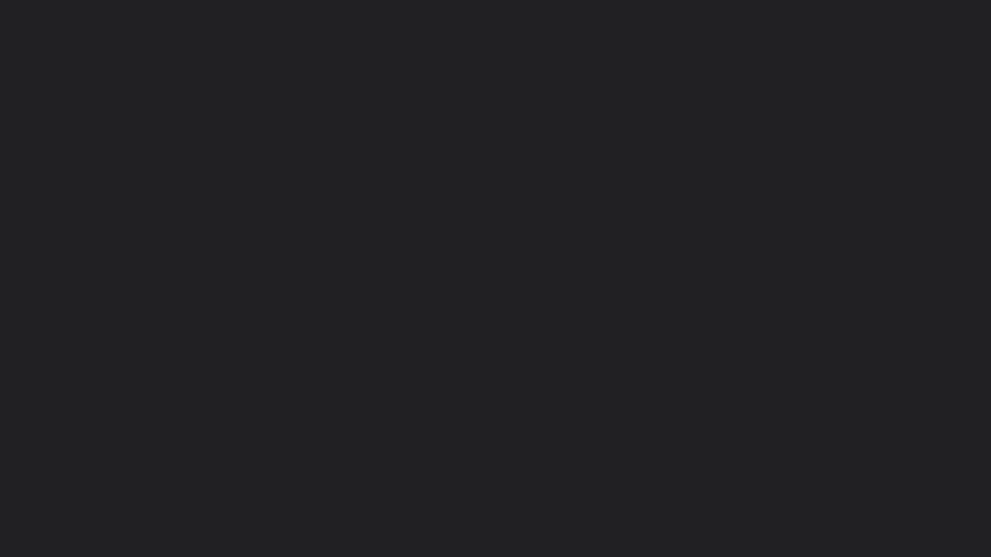